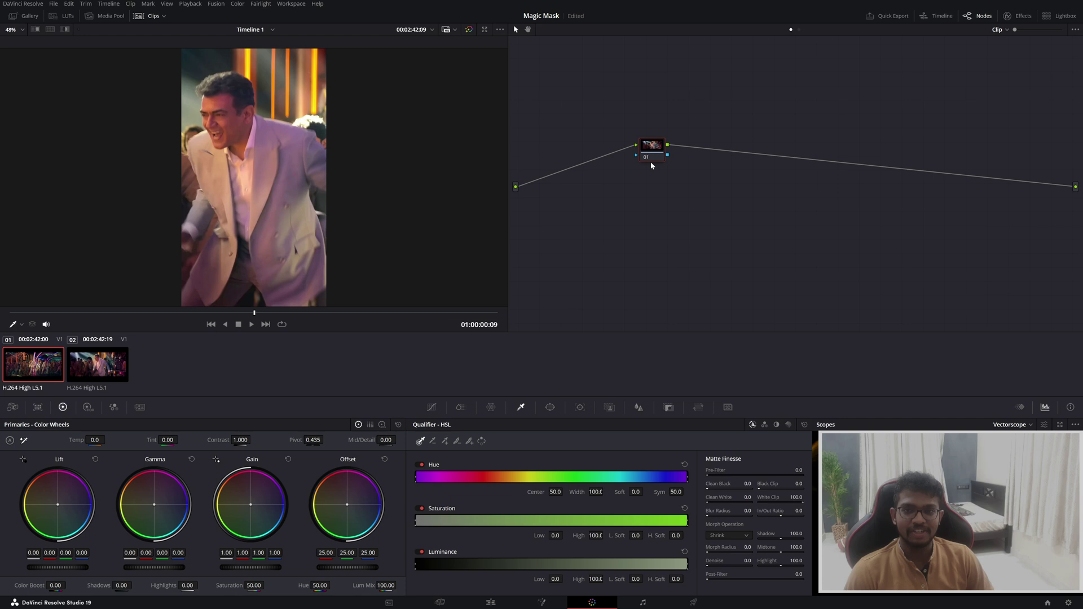
Delete node 02 from the second dancer clip and play back the finished Thala example.
{"action": "left_click", "coordinate": [115, 380]}
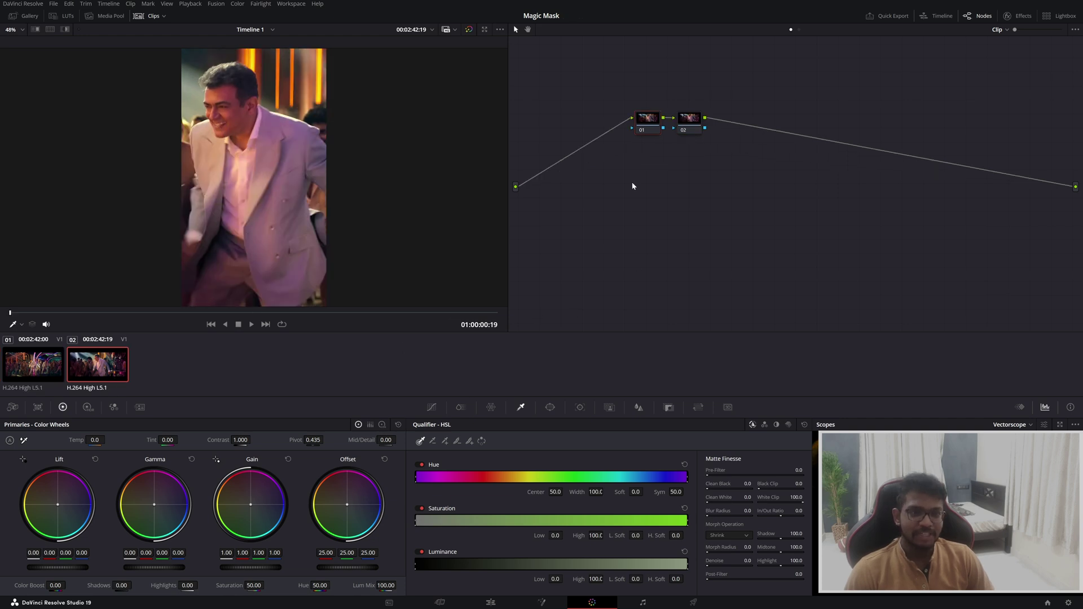
{"action": "key", "text": "Delete"}
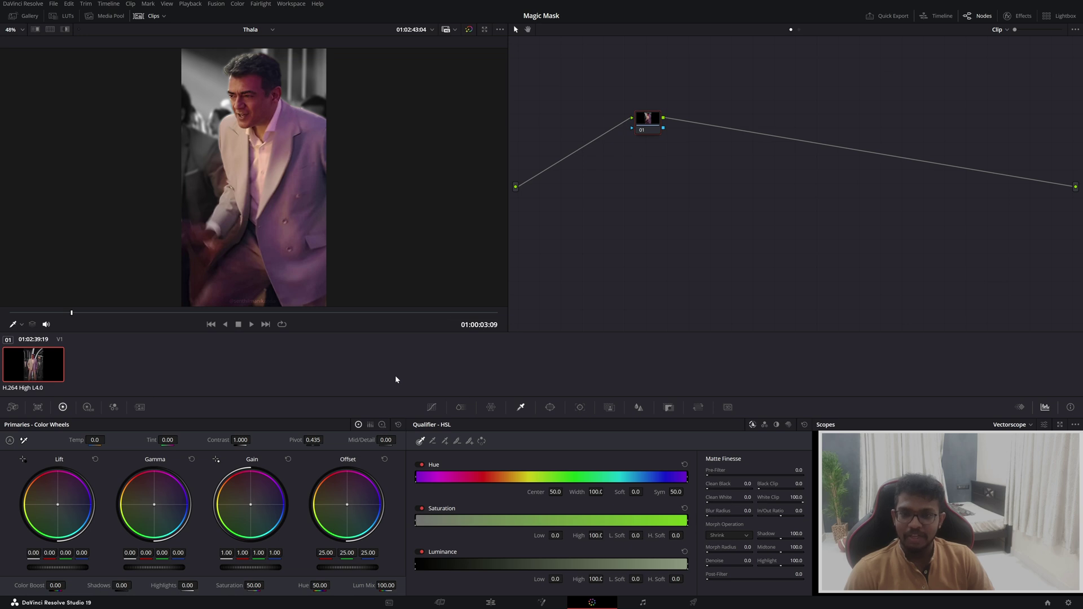
{"action": "key", "text": "space"}
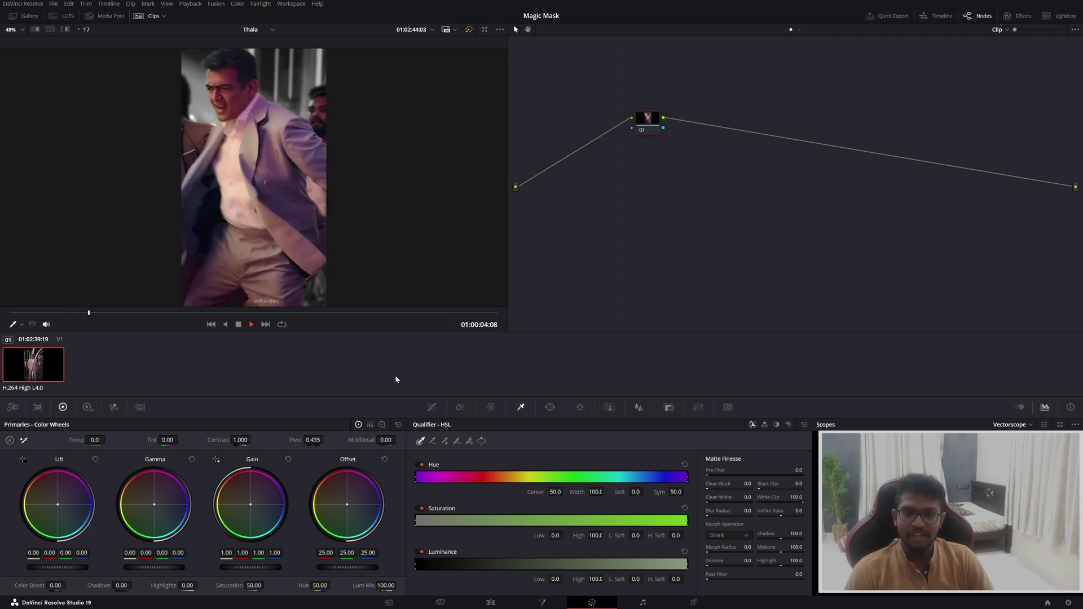
{"action": "key", "text": "space"}
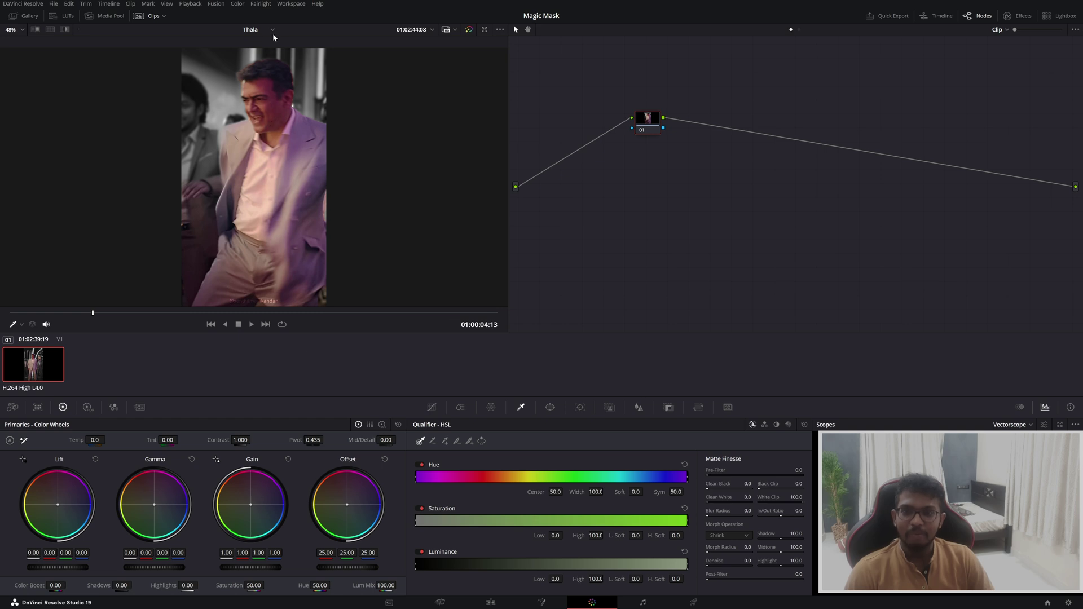
Switch the viewer's timeline from Thala back to Timeline 1.
{"action": "left_click", "coordinate": [257, 29]}
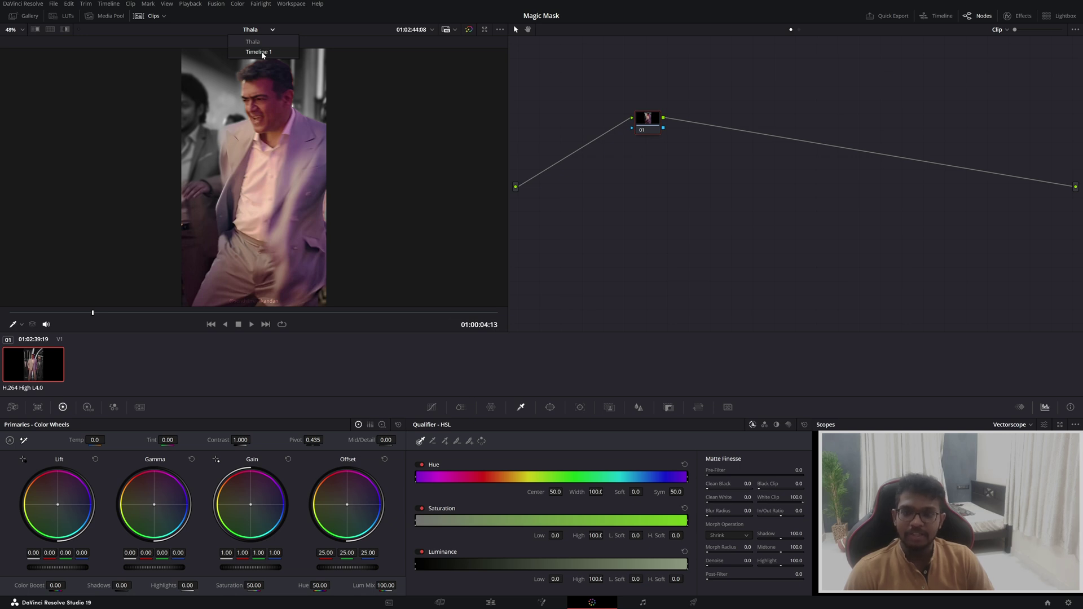
{"action": "left_click", "coordinate": [259, 52]}
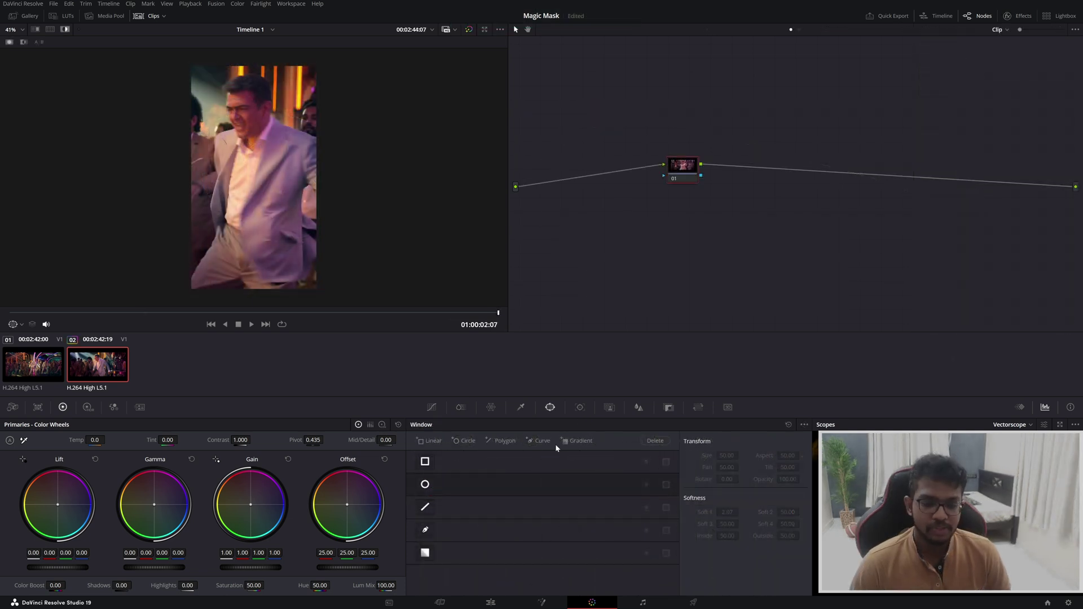
On the Edit page, add a Solid Color generator after the dancer clips and colour it dark red.
{"action": "left_click", "coordinate": [491, 603]}
{"action": "left_click_drag", "start_coordinate": [84, 73], "coordinate": [506, 472]}
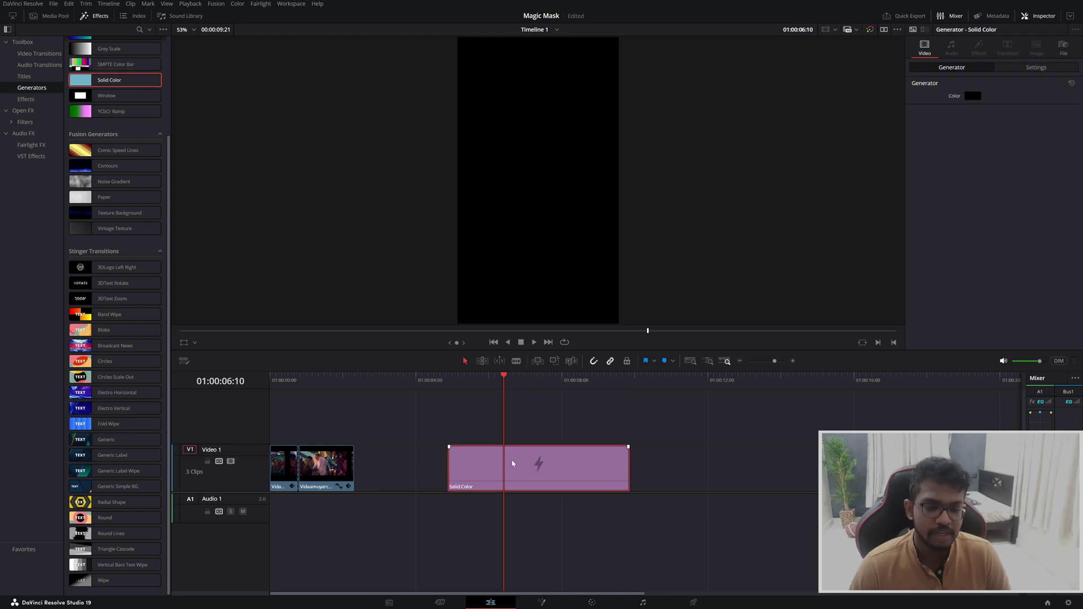
{"action": "right_click", "coordinate": [512, 463]}
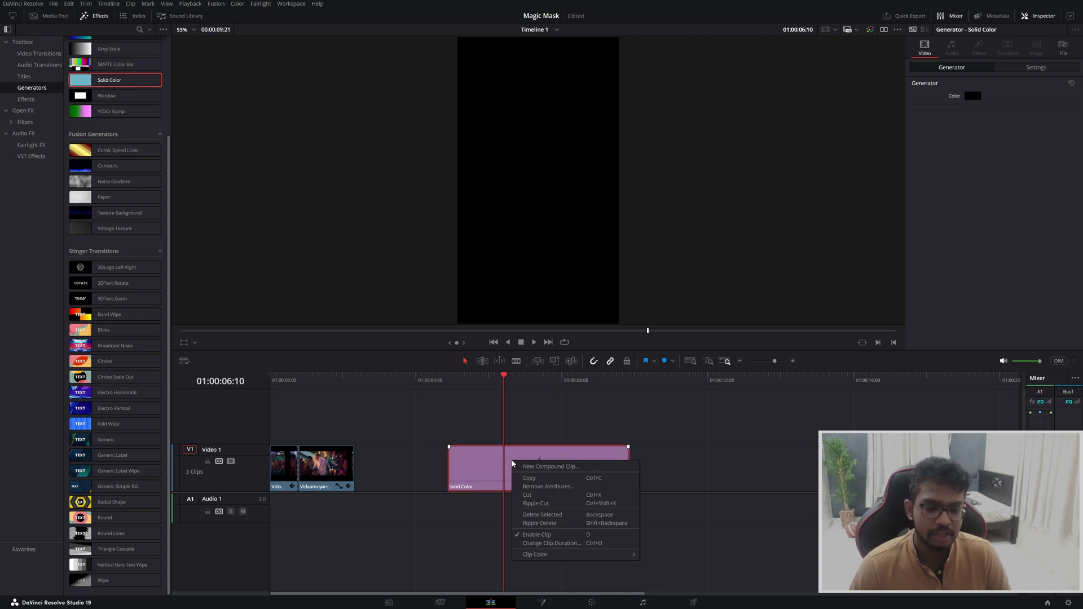
{"action": "left_click", "coordinate": [973, 95]}
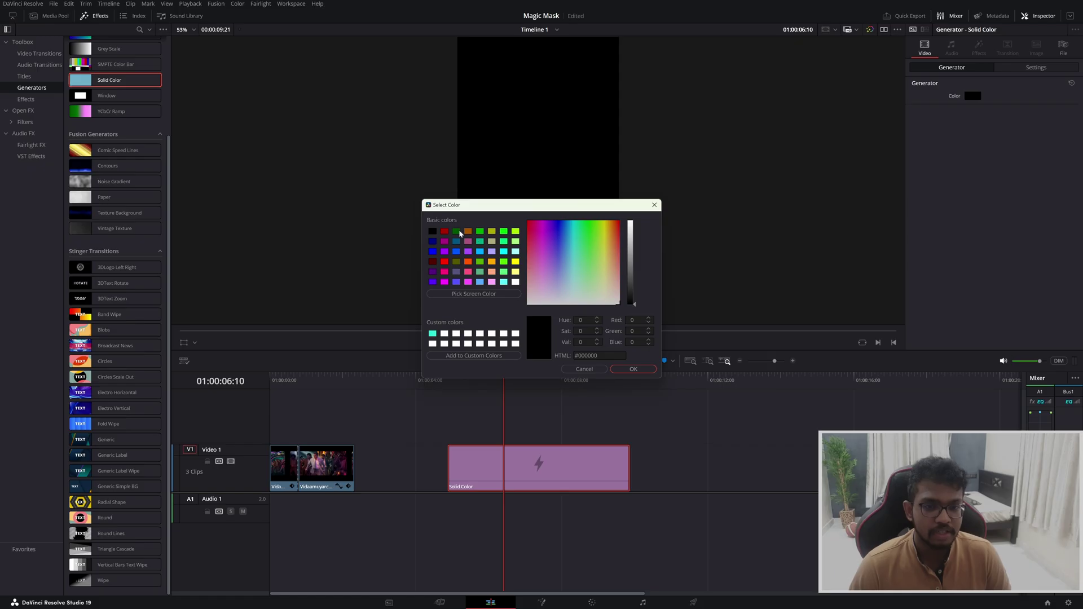
{"action": "left_click", "coordinate": [444, 231]}
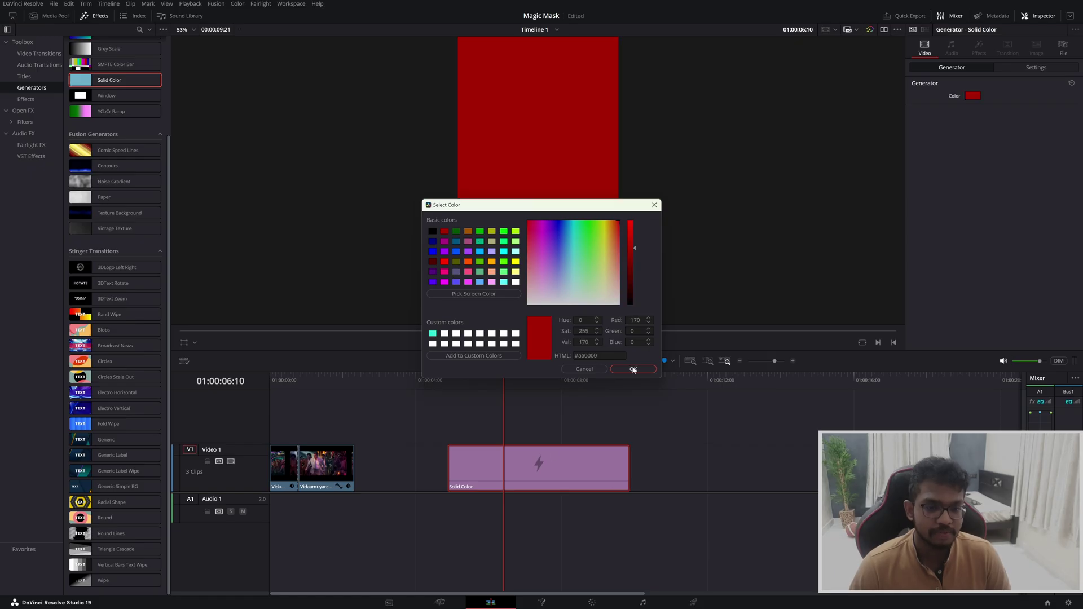
{"action": "left_click", "coordinate": [634, 369]}
Turn the red solid into a compound clip named 'Red Solid'.
{"action": "right_click", "coordinate": [540, 470]}
{"action": "left_click", "coordinate": [570, 475]}
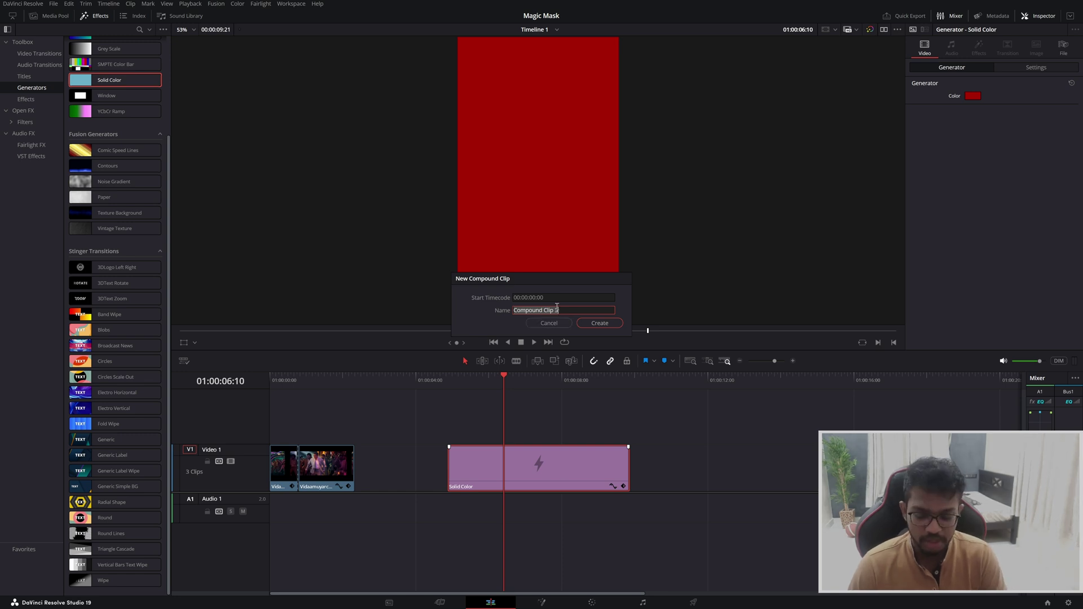
{"action": "type", "text": "Red Solid"}
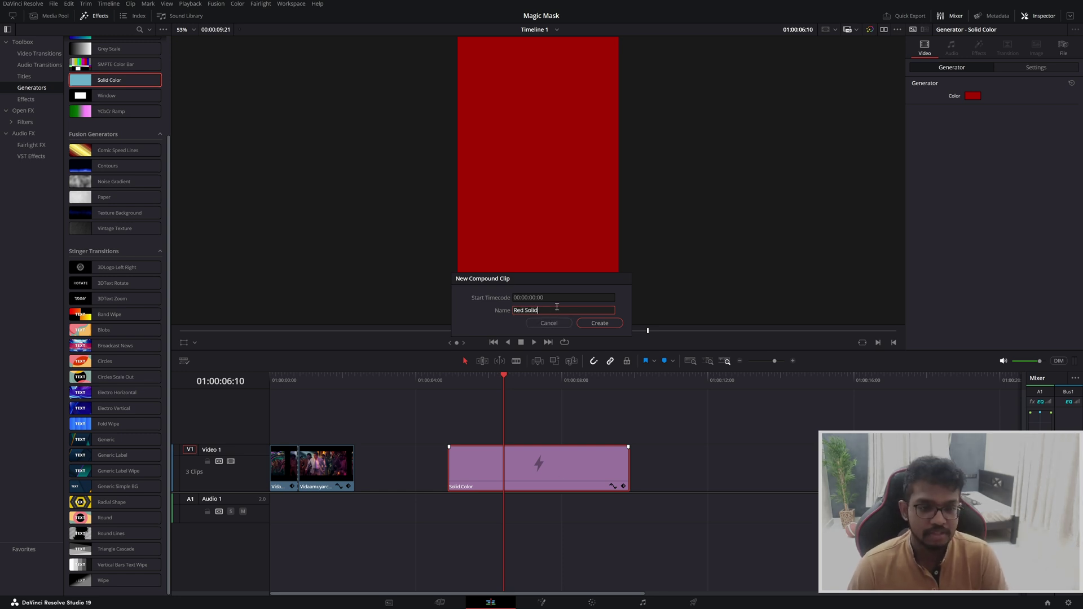
{"action": "key", "text": "Return"}
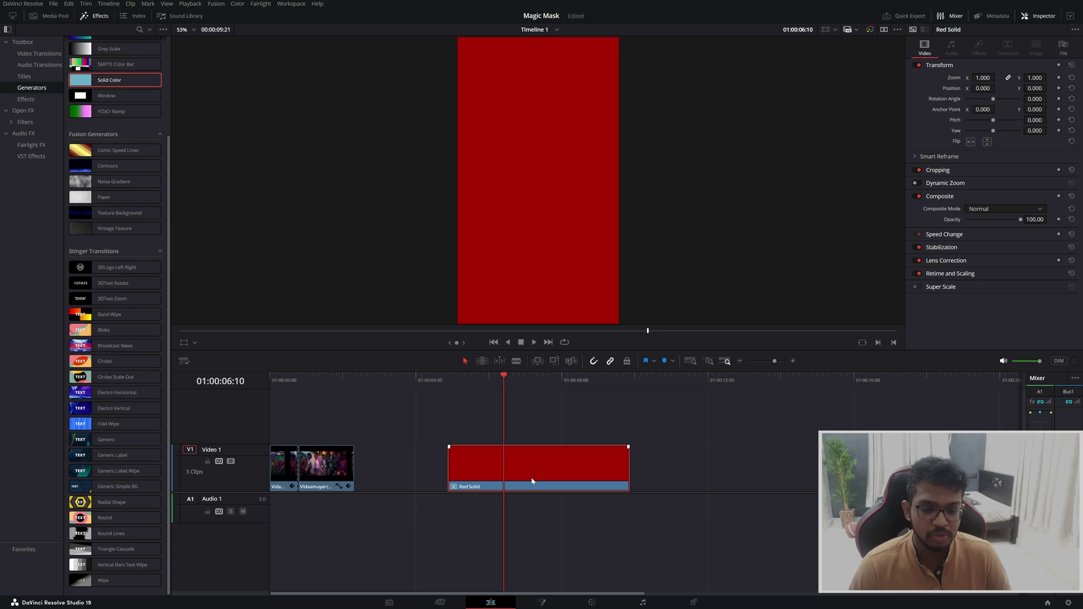
On the Color page, tidy node 01 of the red compound clip and turn off the viewer wipe.
{"action": "left_click", "coordinate": [592, 601]}
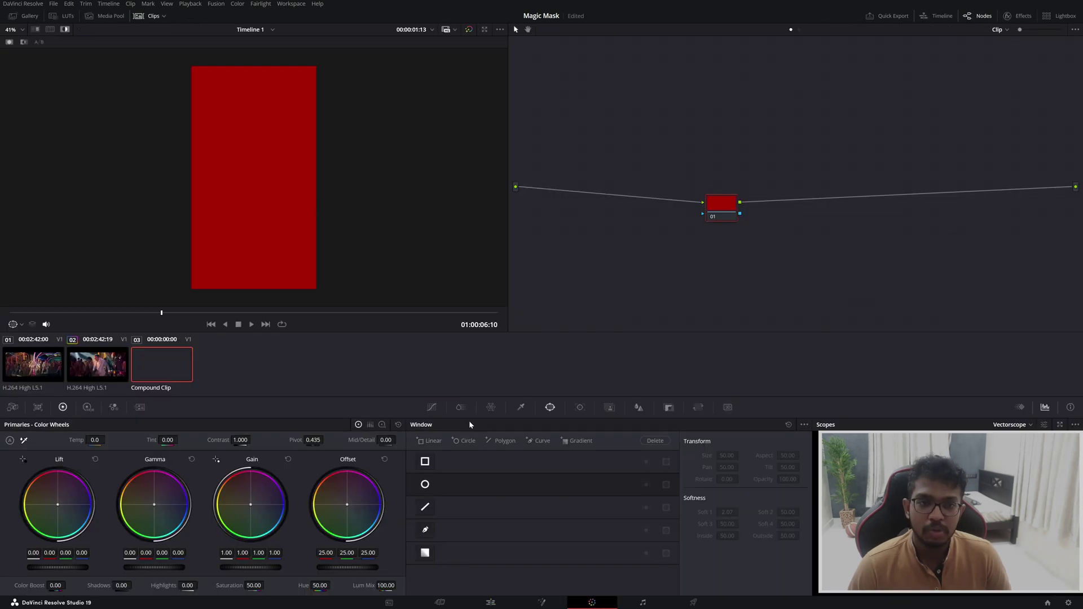
{"action": "left_click_drag", "start_coordinate": [729, 219], "coordinate": [715, 214]}
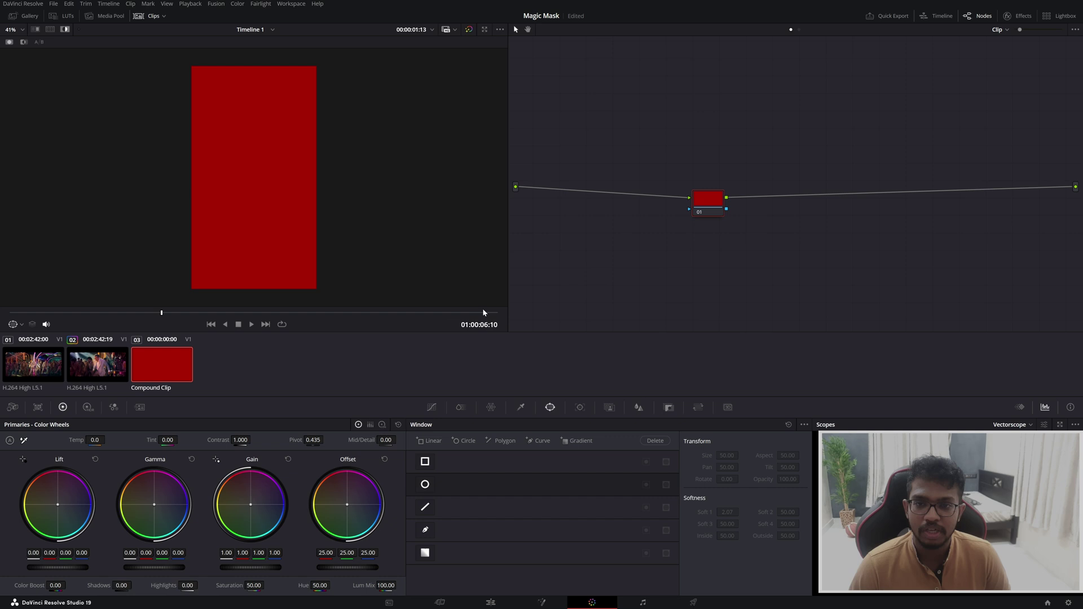
{"action": "left_click", "coordinate": [70, 31]}
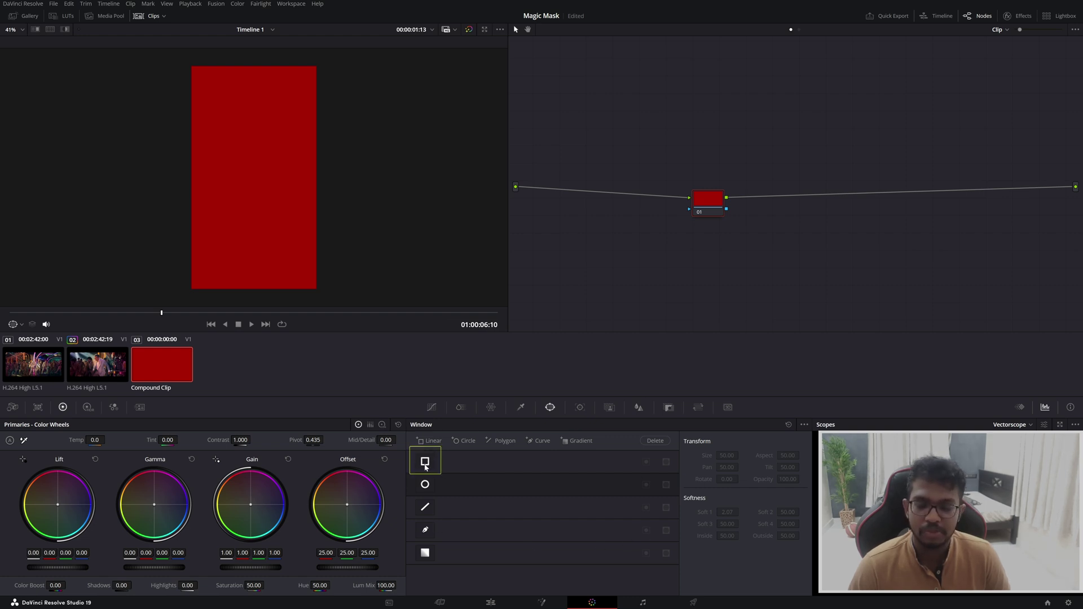
Add a rectangle power window to the red solid and drag it into a tall central box.
{"action": "left_click", "coordinate": [426, 463]}
{"action": "left_click_drag", "start_coordinate": [261, 188], "coordinate": [250, 184]}
{"action": "left_click_drag", "start_coordinate": [273, 126], "coordinate": [271, 123]}
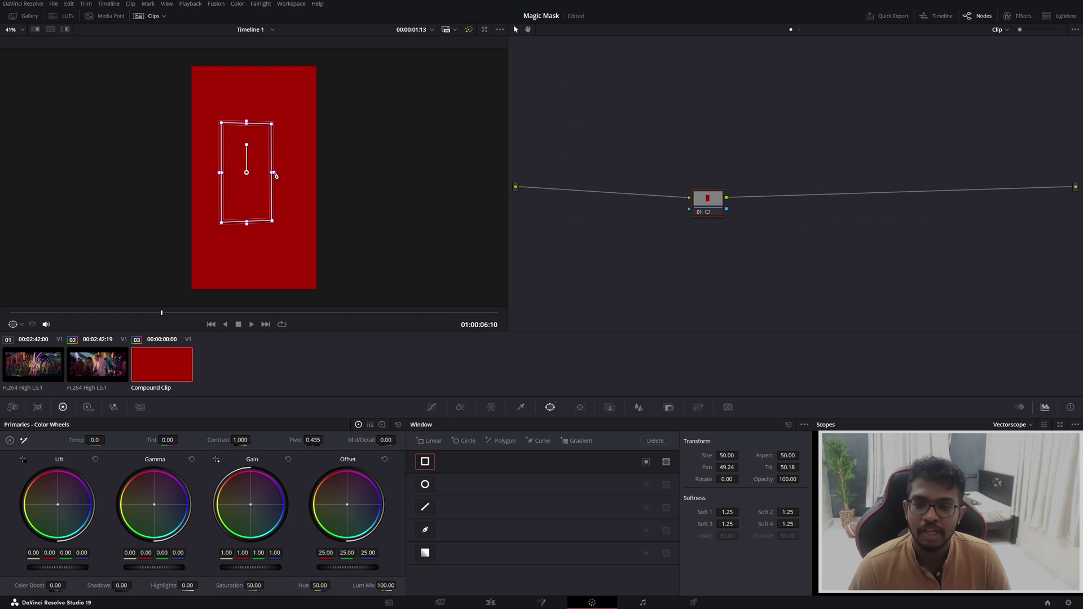
{"action": "left_click_drag", "start_coordinate": [275, 175], "coordinate": [279, 175]}
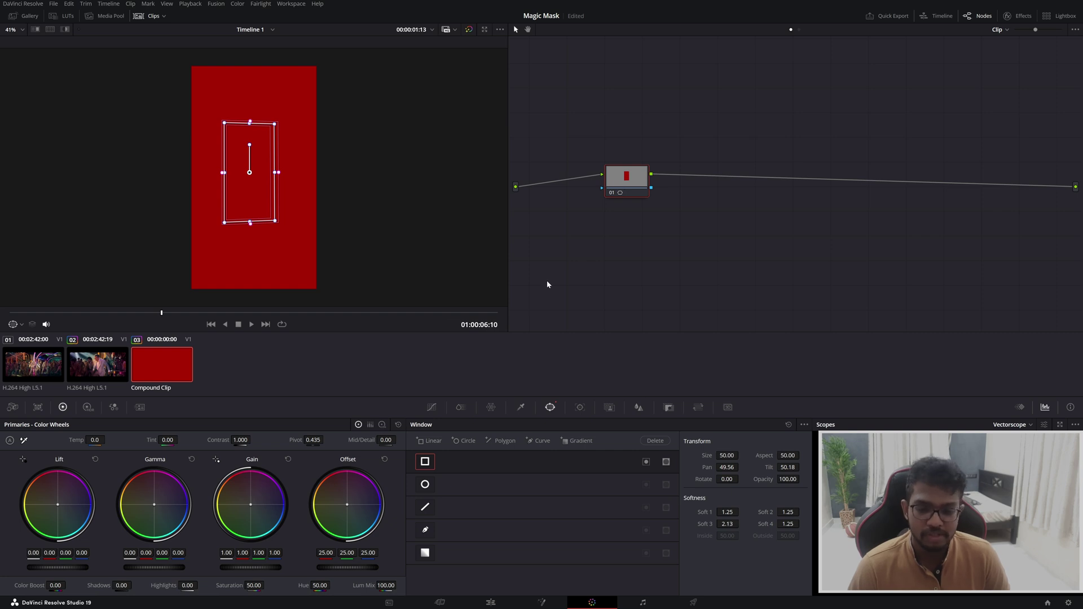
Lower saturation inside the window and drag it into a soft-edged trapezoid, wider at the bottom.
{"action": "left_click_drag", "start_coordinate": [254, 585], "coordinate": [187, 586]}
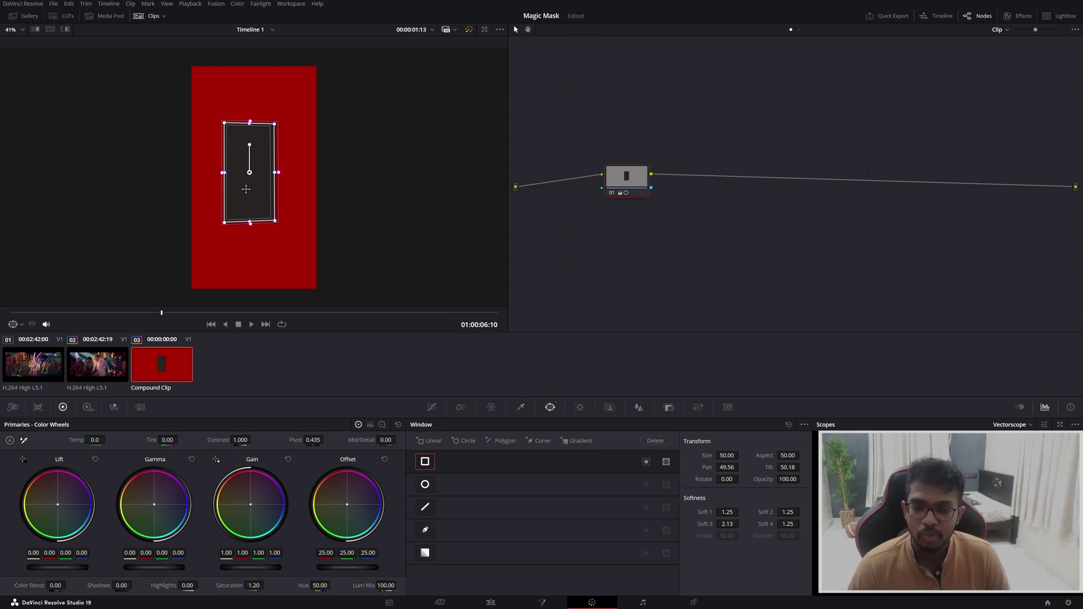
{"action": "left_click_drag", "start_coordinate": [279, 176], "coordinate": [217, 173]}
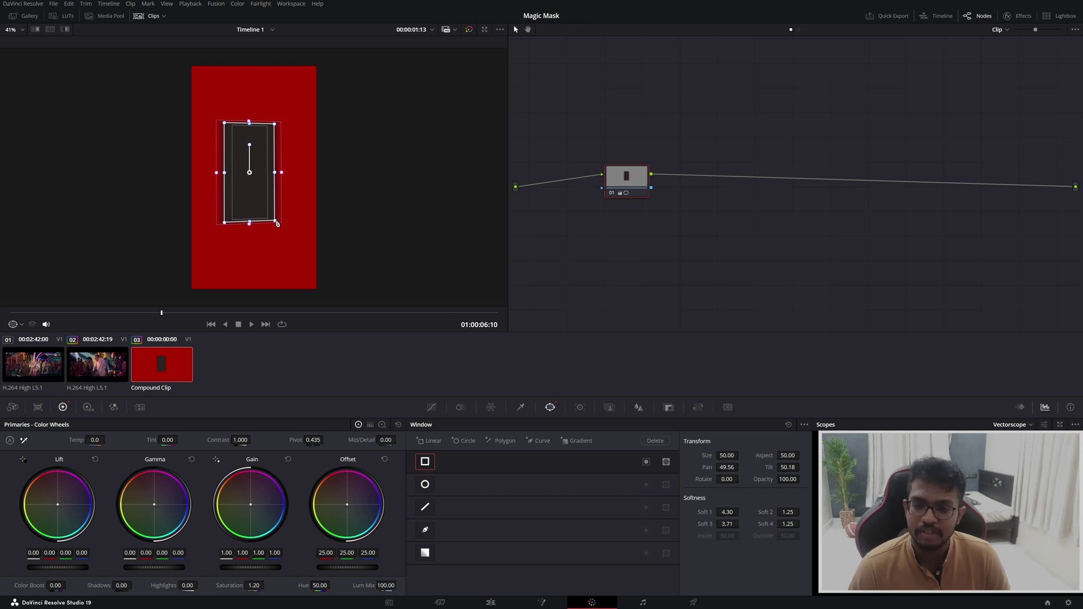
{"action": "left_click_drag", "start_coordinate": [277, 224], "coordinate": [284, 247]}
{"action": "left_click_drag", "start_coordinate": [223, 226], "coordinate": [219, 248]}
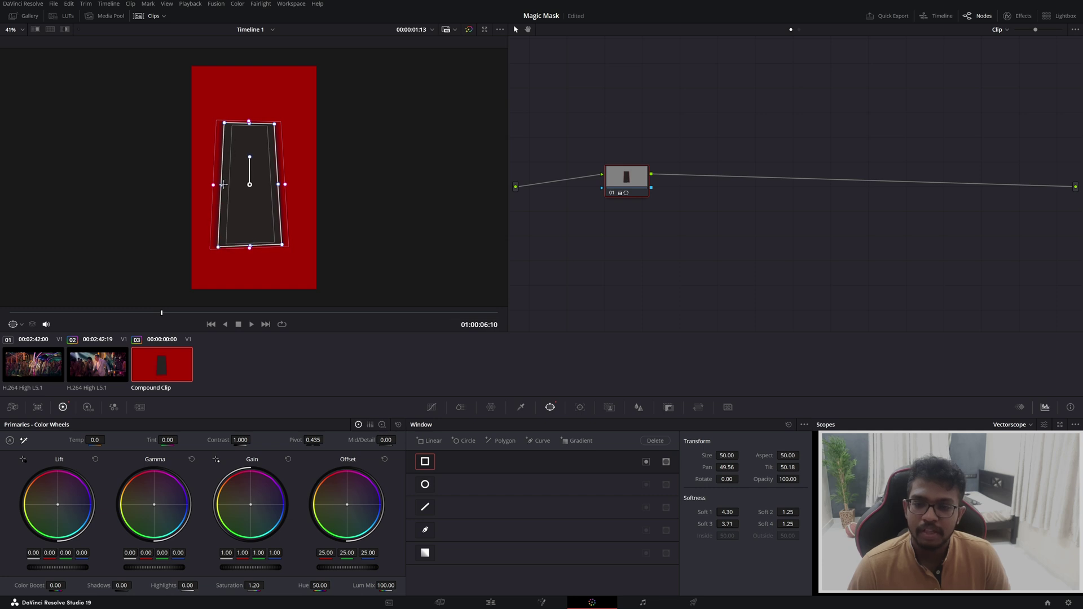
{"action": "left_click_drag", "start_coordinate": [223, 185], "coordinate": [216, 185]}
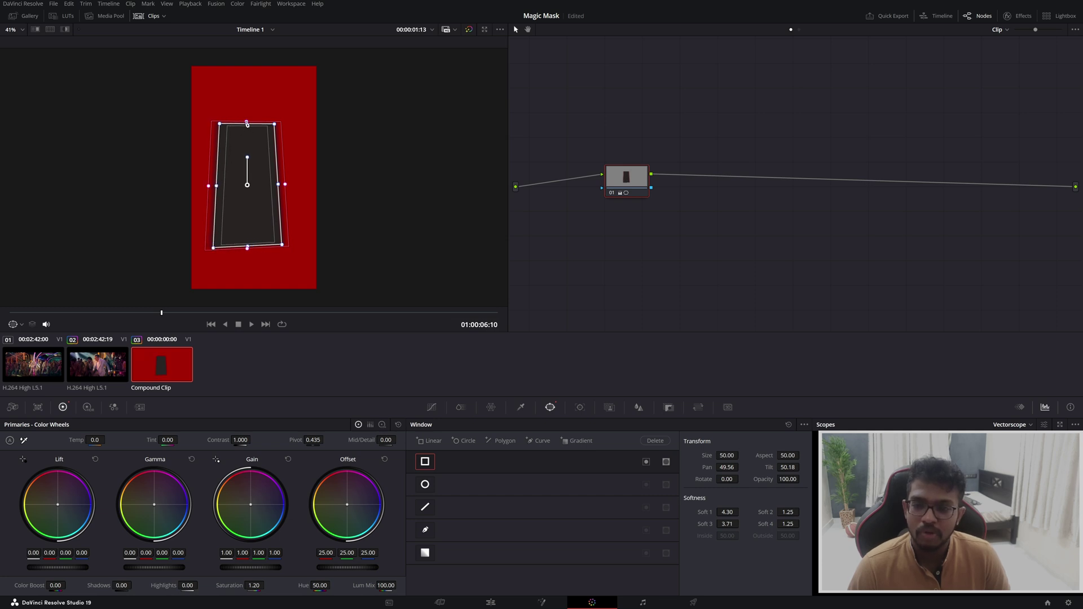
{"action": "left_click_drag", "start_coordinate": [247, 124], "coordinate": [247, 112]}
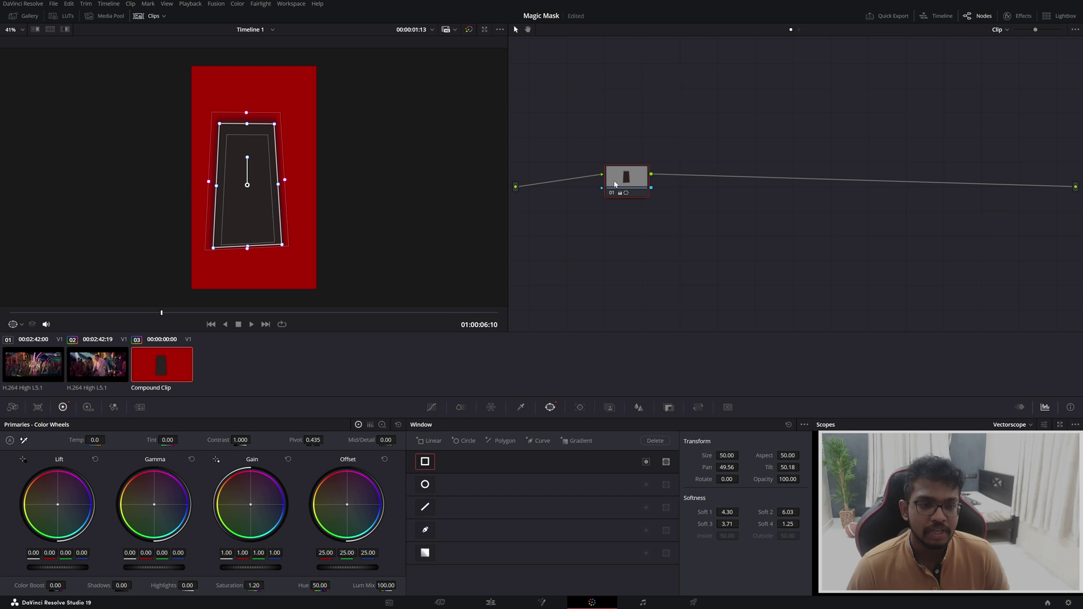
Select the second dancer clip, adding then deleting a circular face window so none remains.
{"action": "key", "text": "Up"}
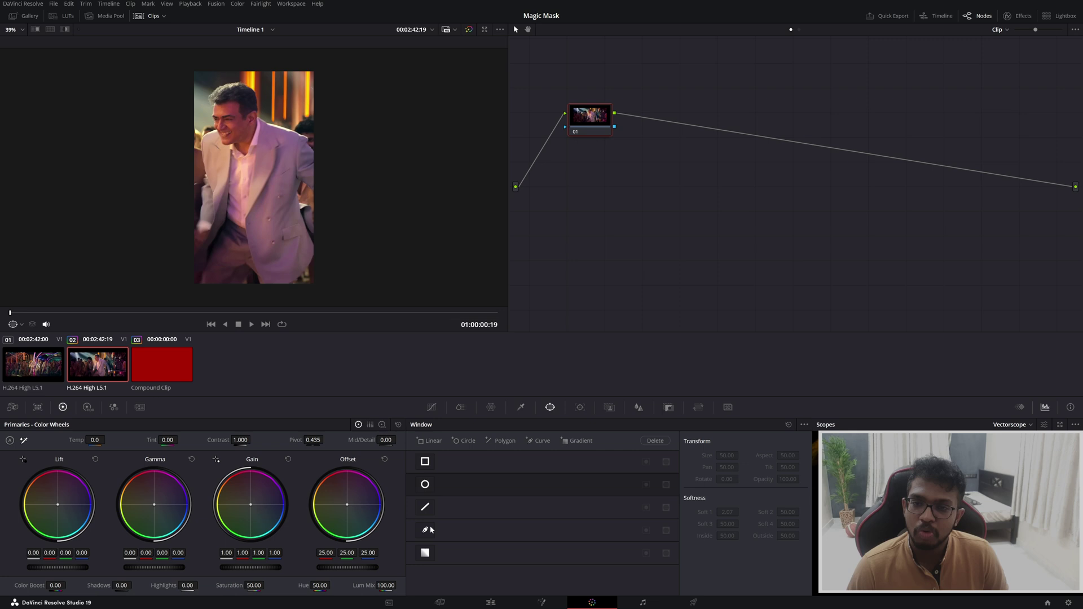
{"action": "left_click", "coordinate": [465, 444]}
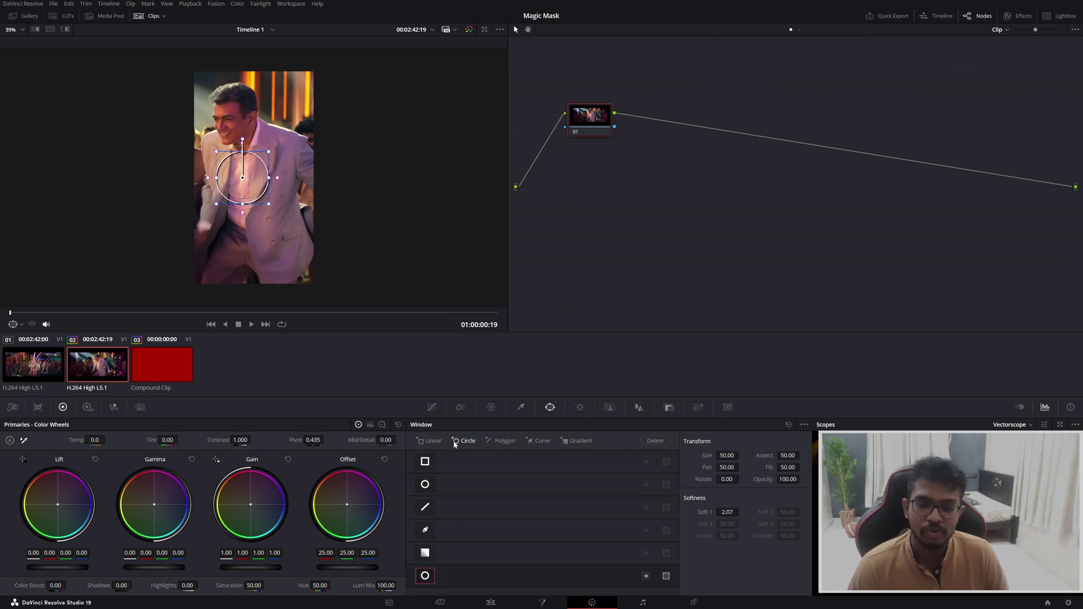
{"action": "left_click", "coordinate": [650, 441]}
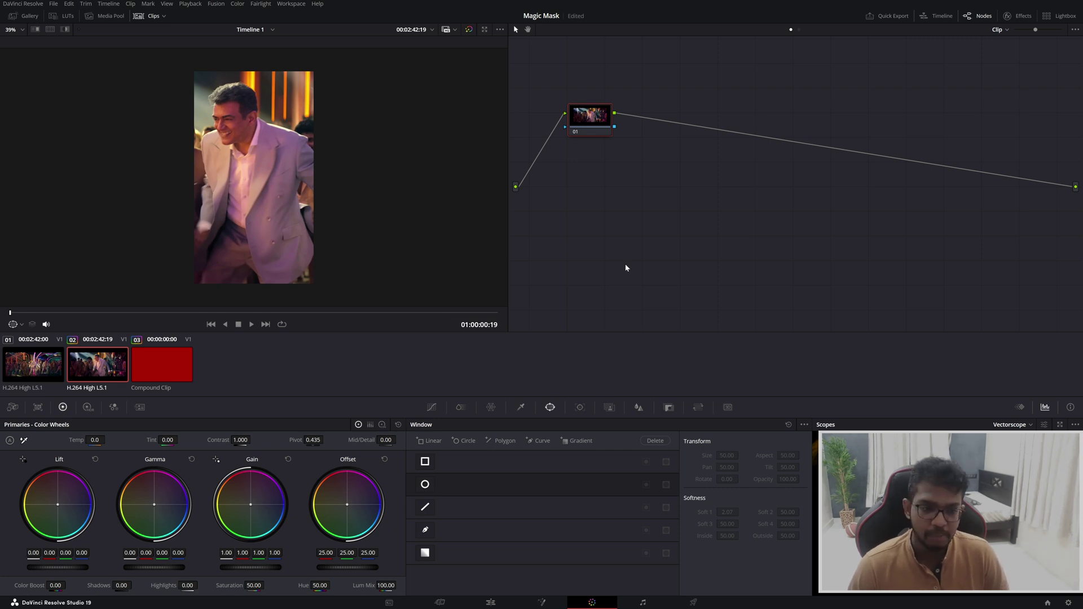
{"action": "key", "text": "space"}
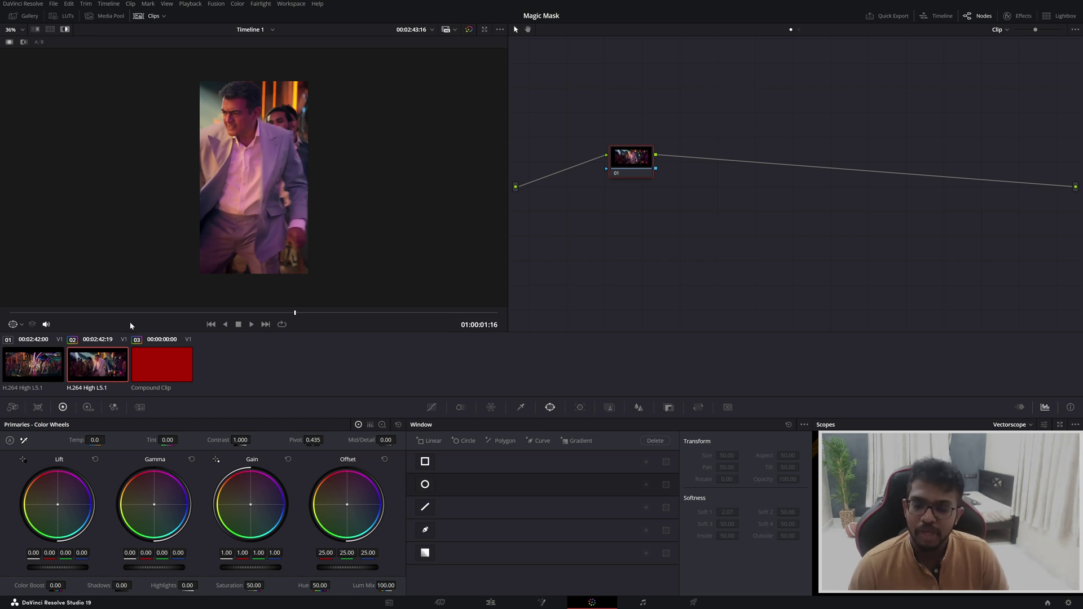
{"action": "left_click", "coordinate": [35, 313]}
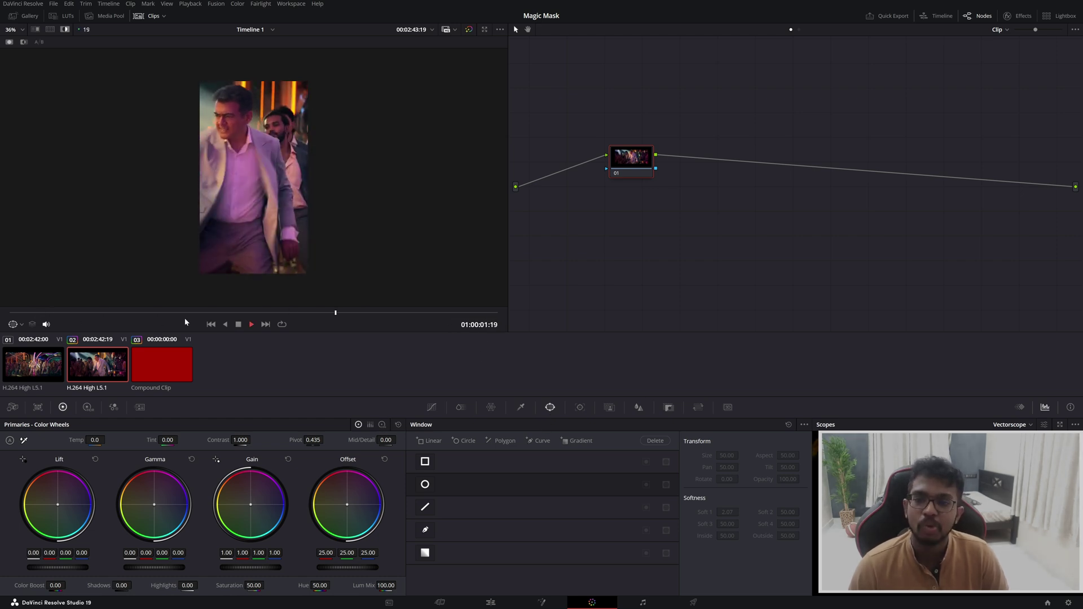
{"action": "key", "text": "space"}
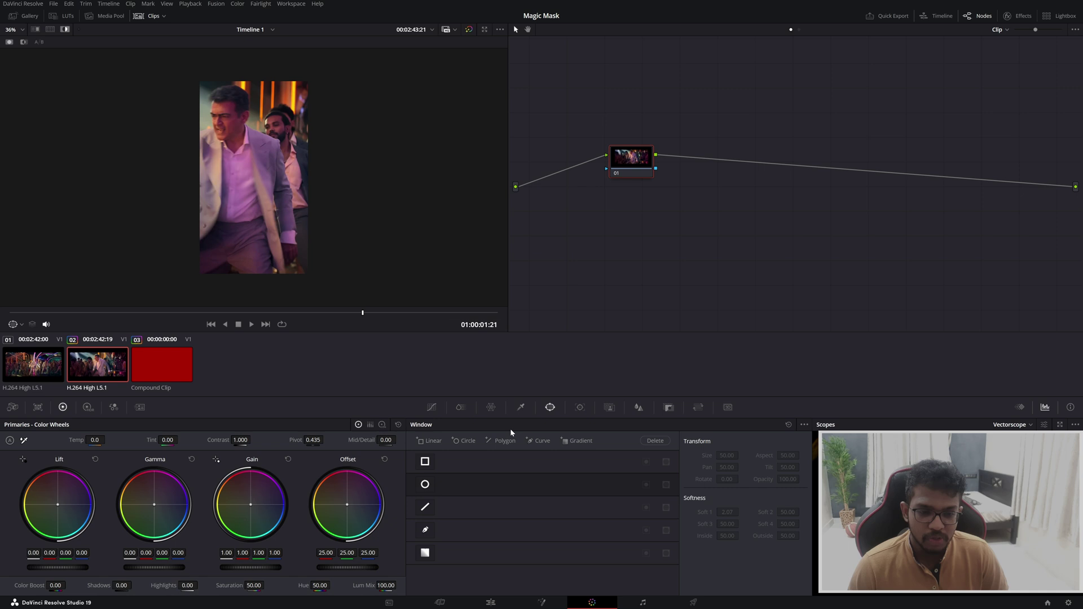
{"action": "left_click", "coordinate": [425, 462]}
{"action": "left_click_drag", "start_coordinate": [240, 169], "coordinate": [237, 149]}
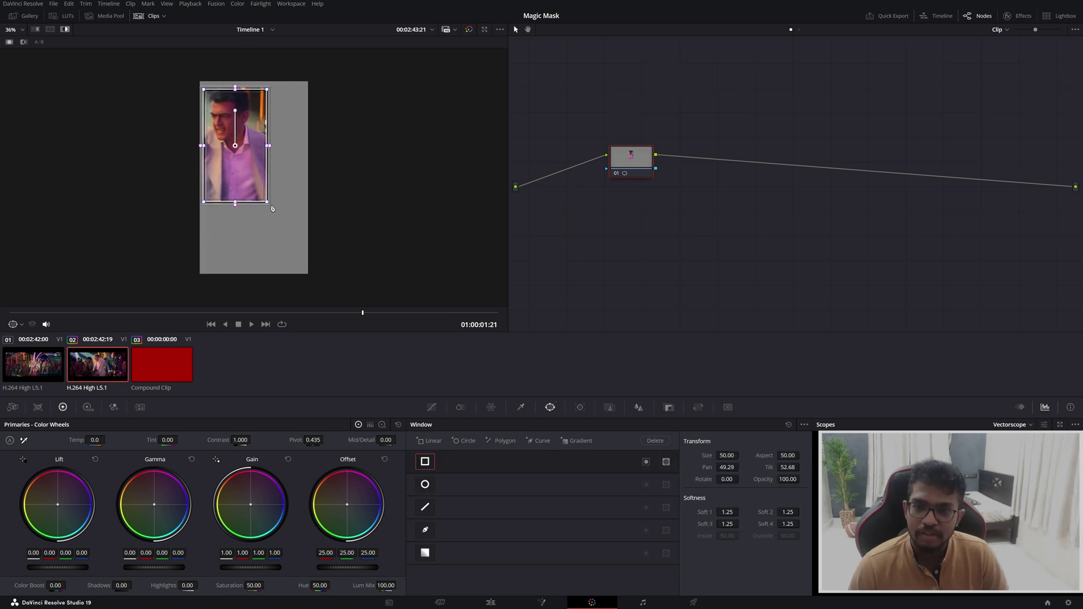
{"action": "left_click_drag", "start_coordinate": [269, 204], "coordinate": [302, 256]}
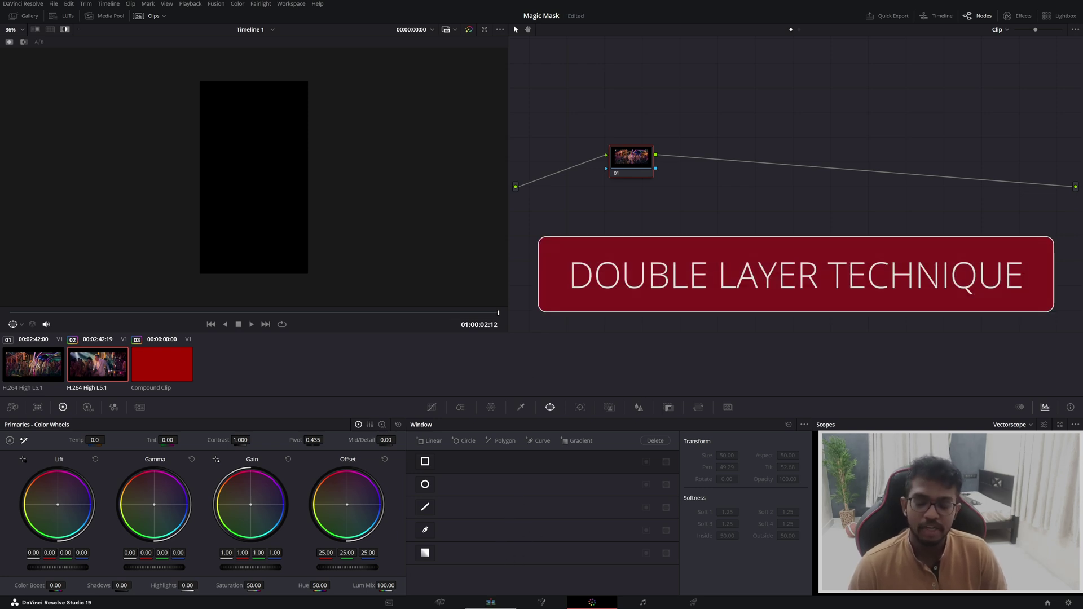
On the Edit page, copy the dancer clip from Video 1 onto Video 2 directly above.
{"action": "left_click", "coordinate": [491, 602]}
{"action": "left_click", "coordinate": [324, 380]}
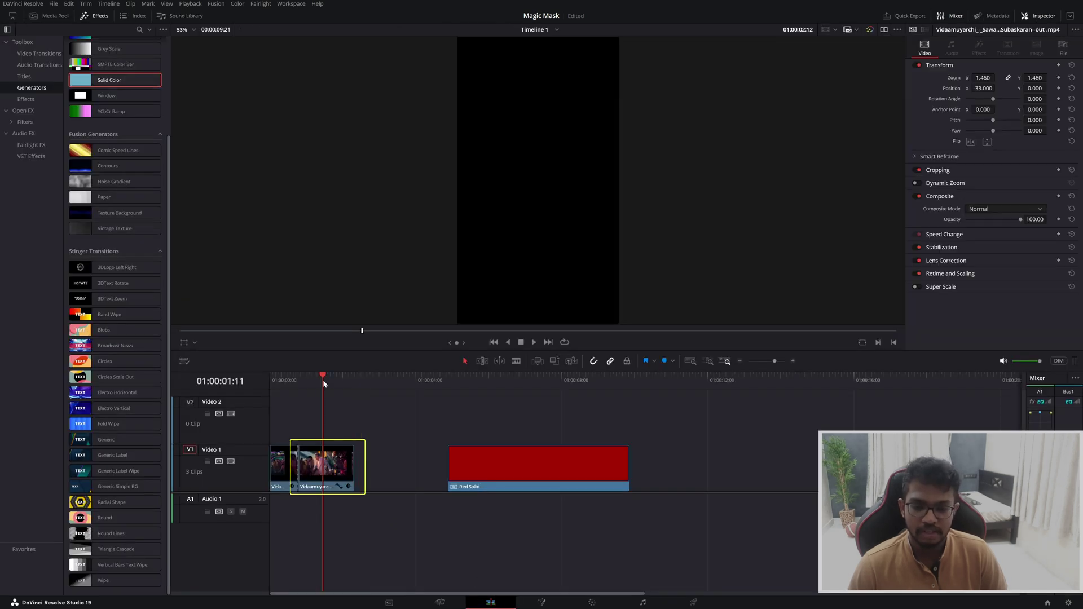
{"action": "left_click", "coordinate": [332, 469]}
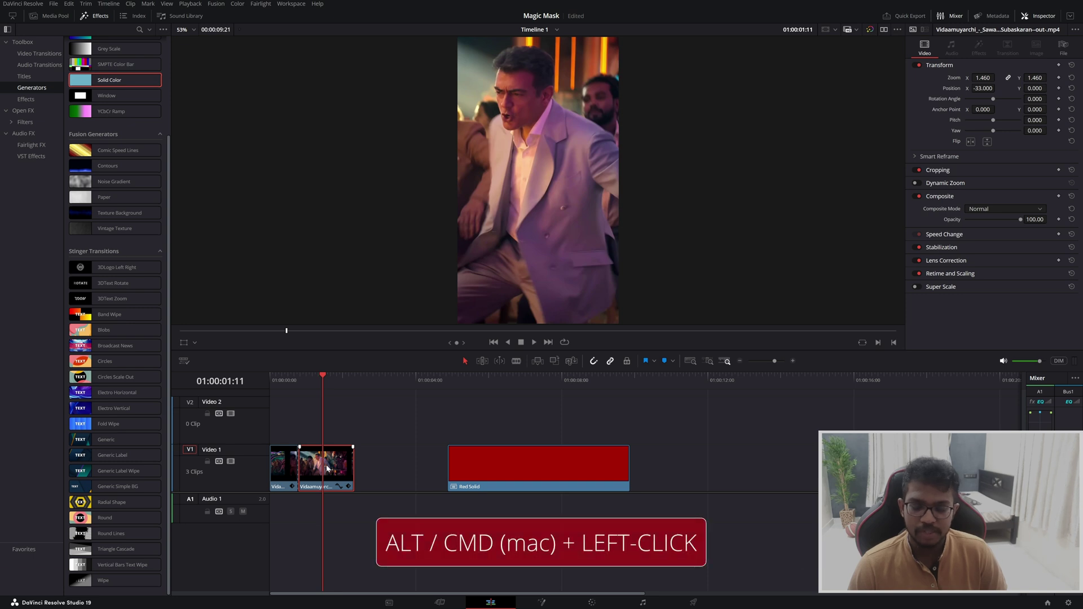
{"action": "left_click_drag", "start_coordinate": [328, 469], "coordinate": [329, 442]}
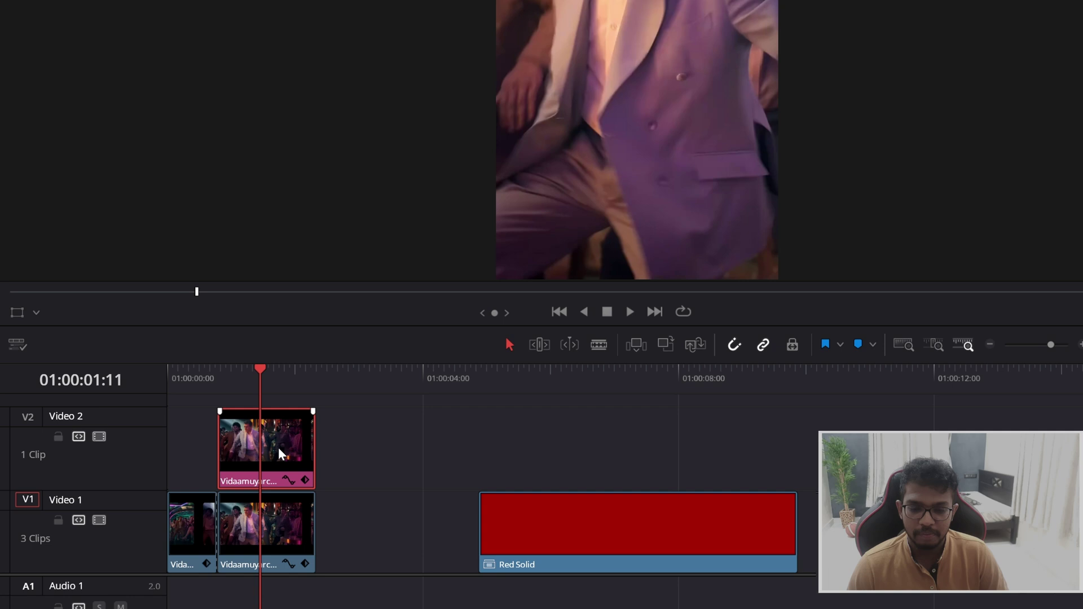
Select the Video 1 dancer clip, switch to the Color page and nudge node 01.
{"action": "left_click", "coordinate": [262, 540]}
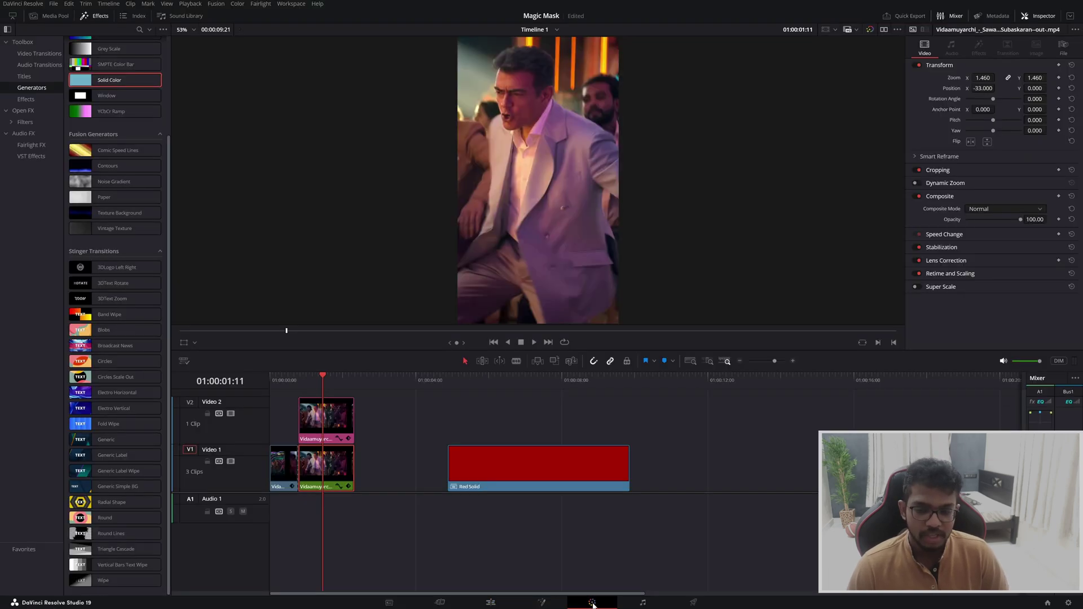
{"action": "key", "text": "shift+6"}
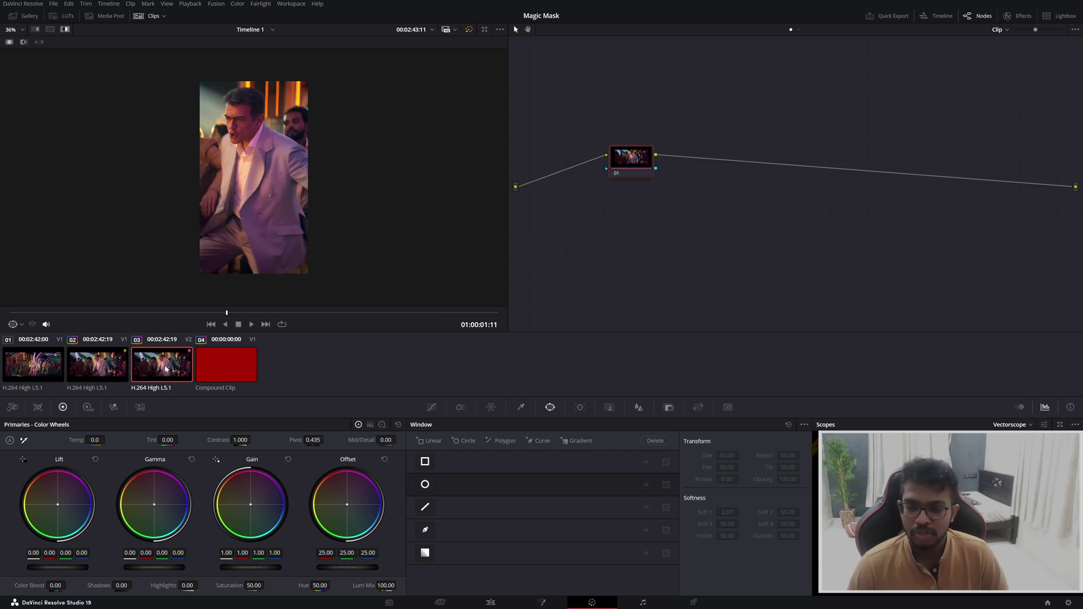
{"action": "left_click_drag", "start_coordinate": [613, 154], "coordinate": [605, 146]}
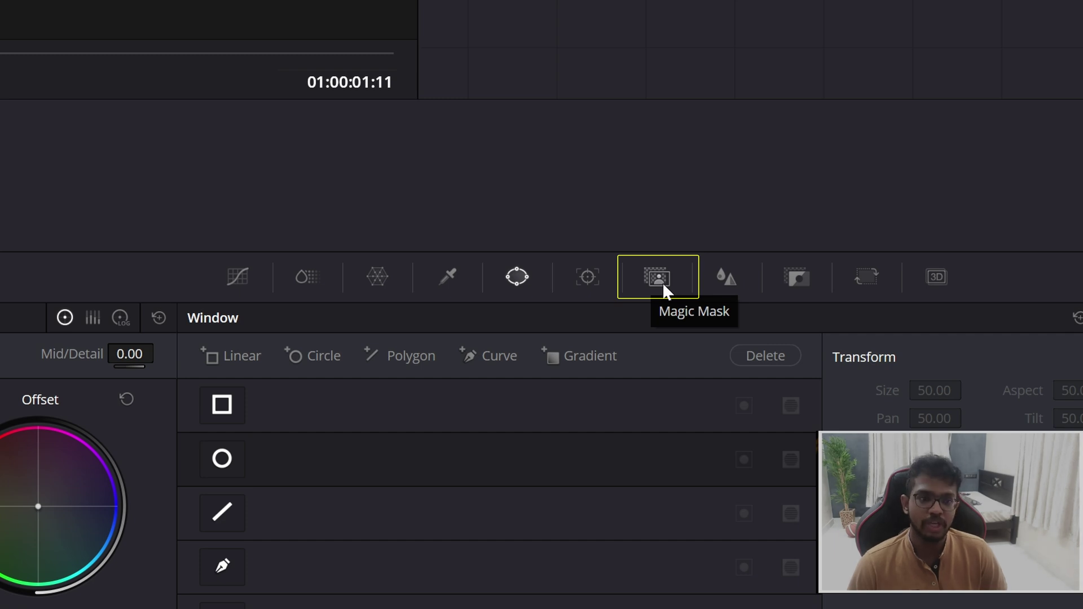
Open Magic Mask in object mode and set its Quality to Better.
{"action": "left_click", "coordinate": [662, 282]}
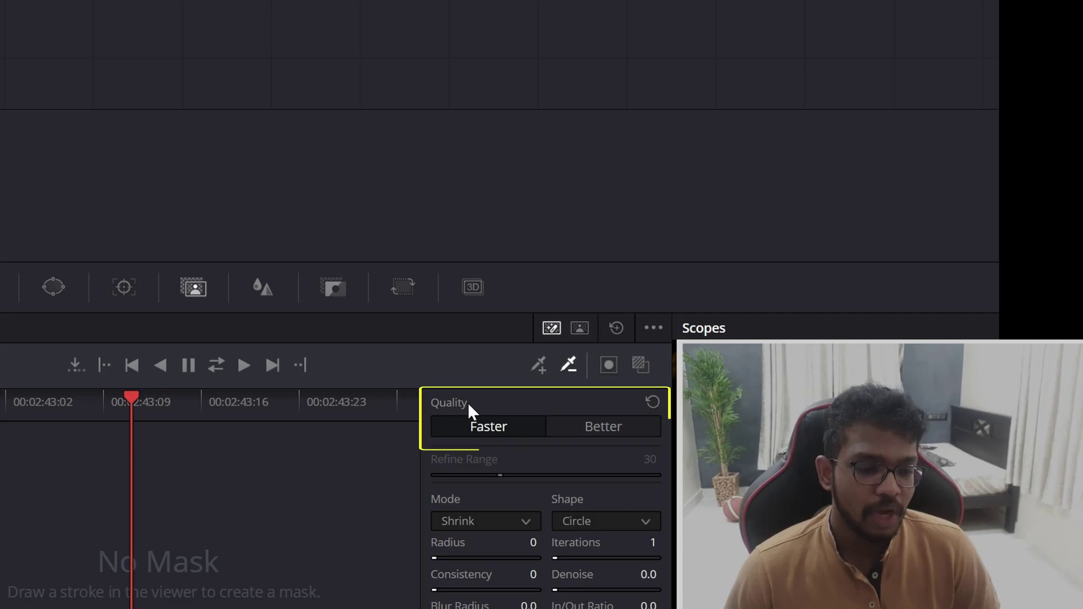
{"action": "left_click", "coordinate": [609, 428]}
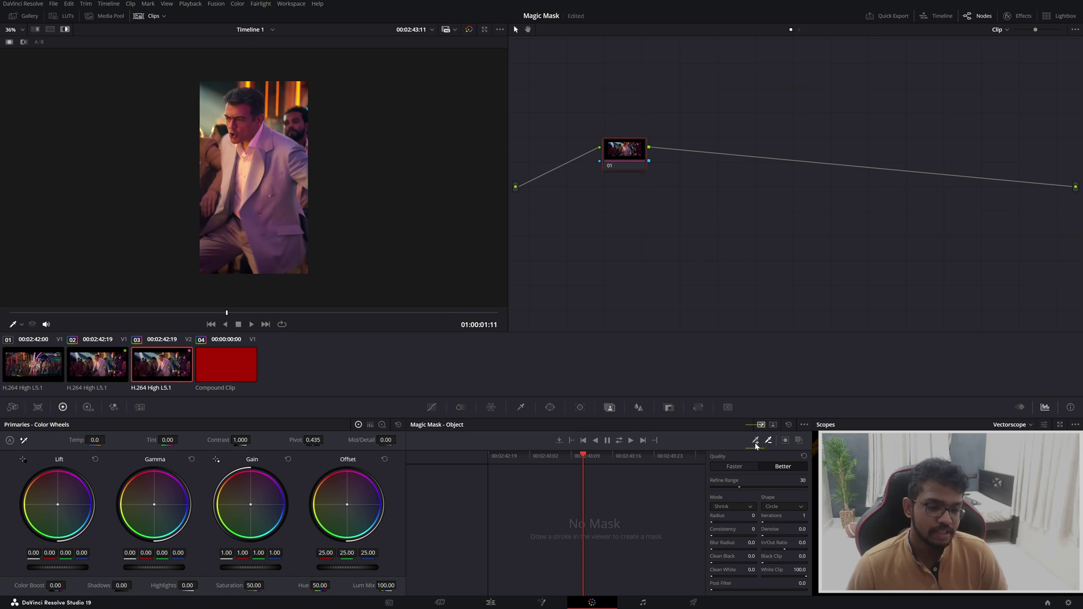
Draw a Magic Mask add stroke over the man's body, then a subtract stroke along his left edge.
{"action": "left_click", "coordinate": [757, 441]}
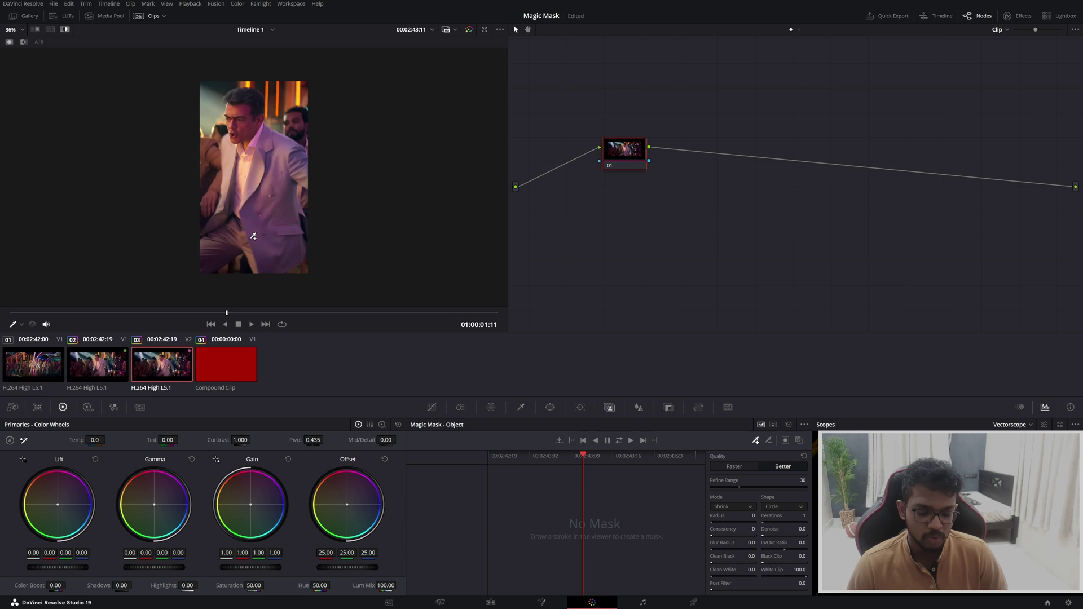
{"action": "key", "text": "Right"}
{"action": "key", "text": "Right"}
{"action": "key", "text": "Right"}
{"action": "key", "text": "Right"}
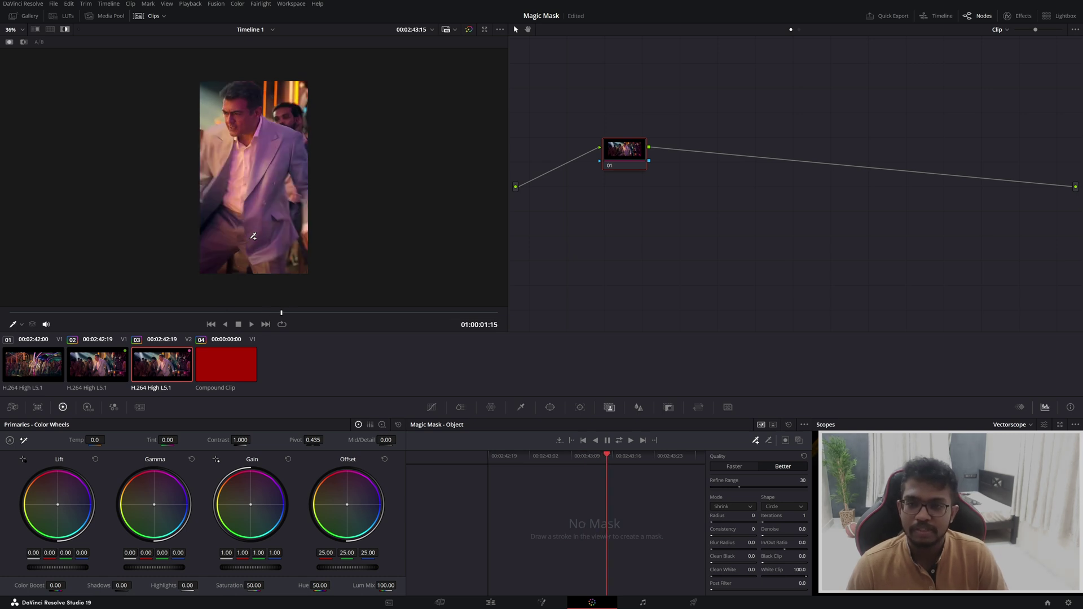
{"action": "key", "text": "Right"}
{"action": "key", "text": "Right"}
{"action": "key", "text": "Right"}
{"action": "key", "text": "Right"}
{"action": "key", "text": "Right"}
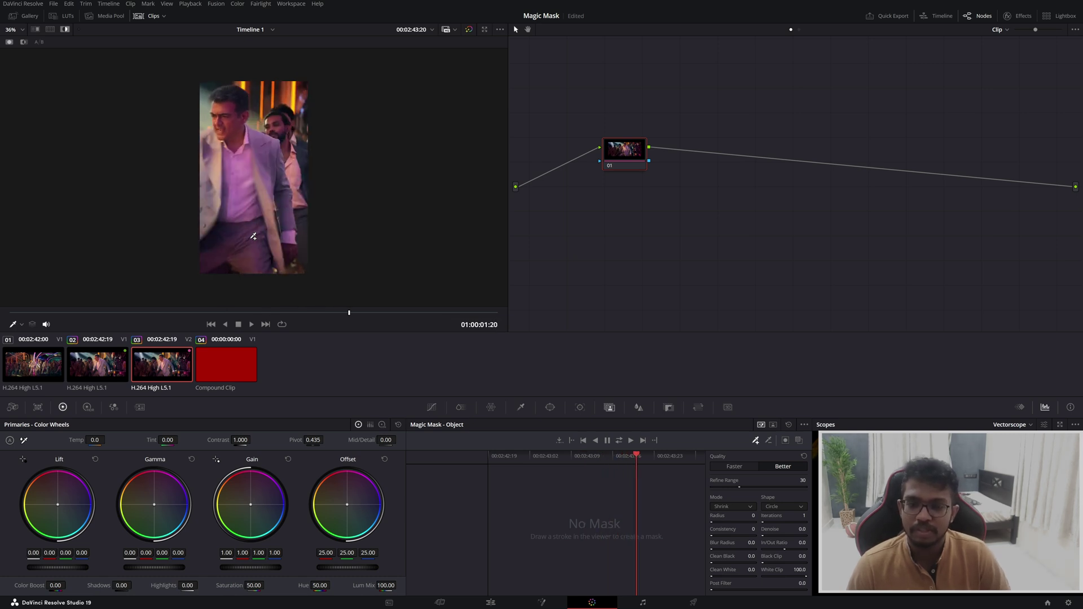
{"action": "left_click_drag", "start_coordinate": [188, 313], "coordinate": [254, 313]}
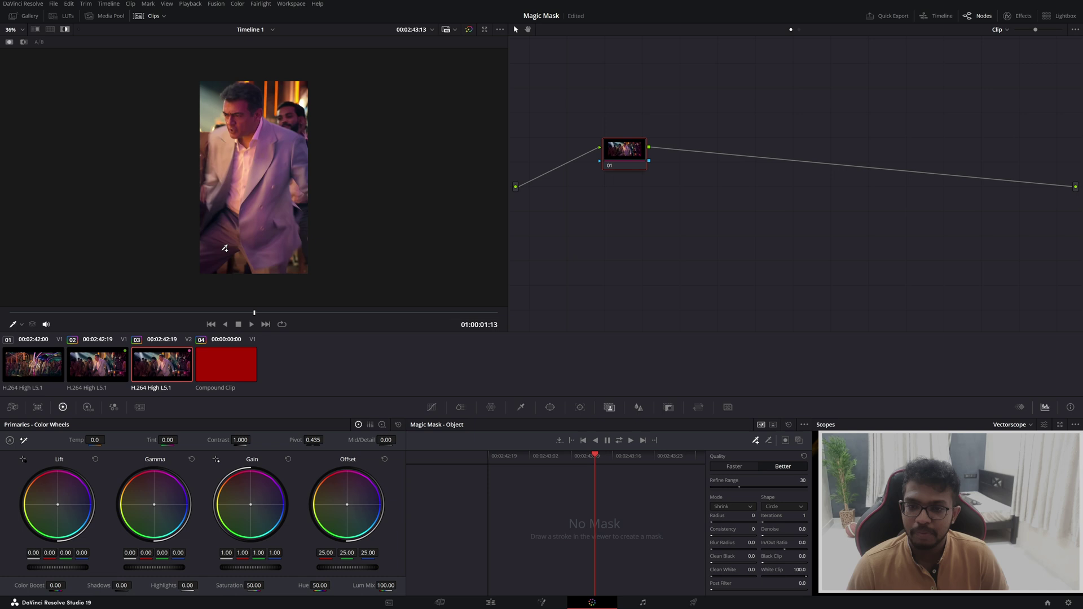
{"action": "mouse_move", "coordinate": [209, 257]}
{"action": "left_mouse_down"}
{"action": "mouse_move", "coordinate": [235, 215]}
{"action": "mouse_move", "coordinate": [216, 175]}
{"action": "mouse_move", "coordinate": [243, 105]}
{"action": "mouse_move", "coordinate": [254, 164]}
{"action": "mouse_move", "coordinate": [266, 148]}
{"action": "mouse_move", "coordinate": [272, 164]}
{"action": "mouse_move", "coordinate": [275, 138]}
{"action": "mouse_move", "coordinate": [303, 159]}
{"action": "mouse_move", "coordinate": [272, 186]}
{"action": "mouse_move", "coordinate": [282, 253]}
{"action": "mouse_move", "coordinate": [272, 261]}
{"action": "mouse_move", "coordinate": [258, 225]}
{"action": "mouse_move", "coordinate": [236, 225]}
{"action": "mouse_move", "coordinate": [206, 247]}
{"action": "mouse_move", "coordinate": [232, 186]}
{"action": "mouse_move", "coordinate": [216, 160]}
{"action": "mouse_move", "coordinate": [223, 136]}
{"action": "mouse_move", "coordinate": [235, 135]}
{"action": "mouse_move", "coordinate": [231, 93]}
{"action": "mouse_move", "coordinate": [254, 122]}
{"action": "left_mouse_up"}
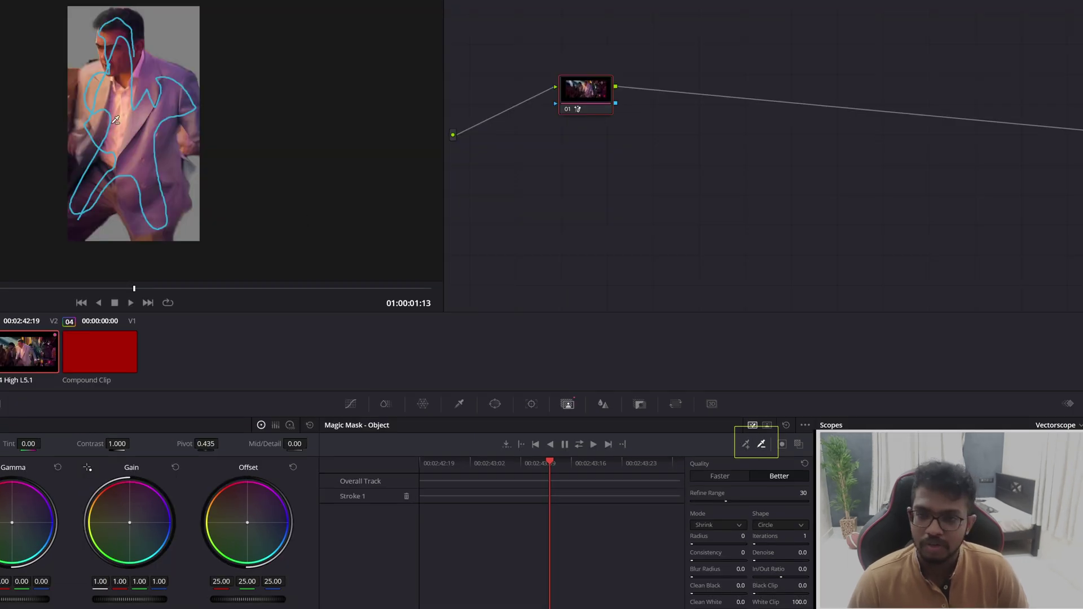
{"action": "left_click_drag", "start_coordinate": [71, 73], "coordinate": [70, 120]}
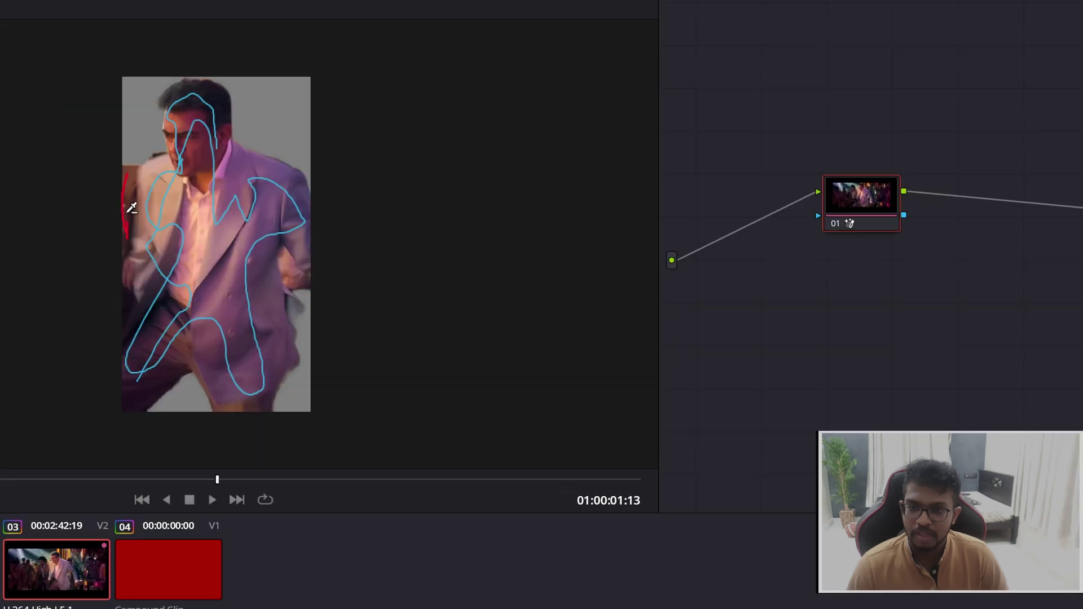
{"action": "left_click_drag", "start_coordinate": [131, 209], "coordinate": [135, 163]}
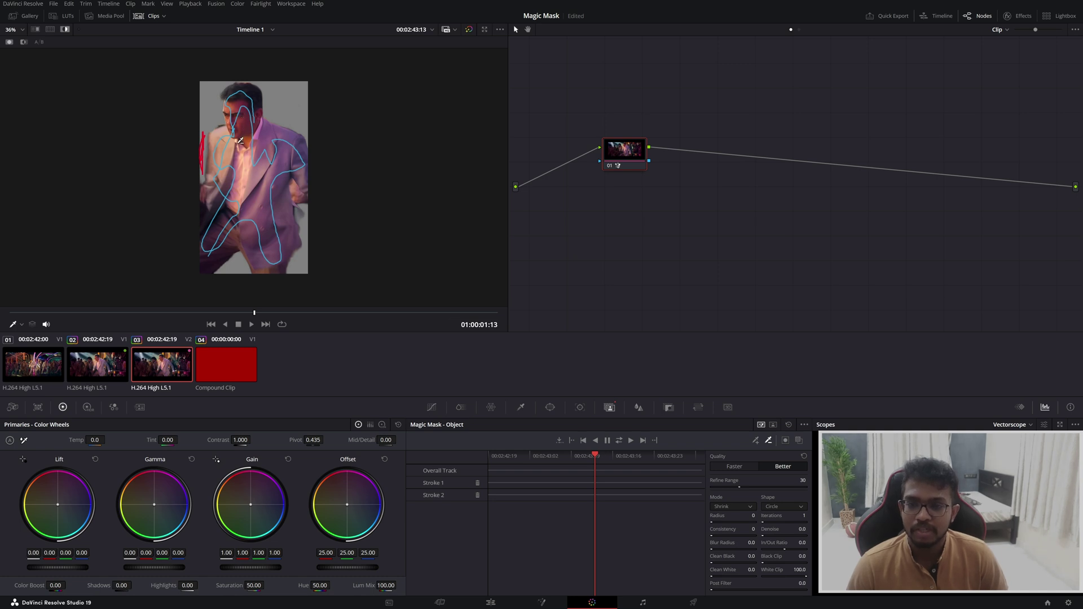
Return the Magic Mask timeline to the frame with Stroke 1 and Stroke 2, and save the project.
{"action": "scroll", "coordinate": [399, 258], "scroll_direction": "up", "scroll_amount": 1}
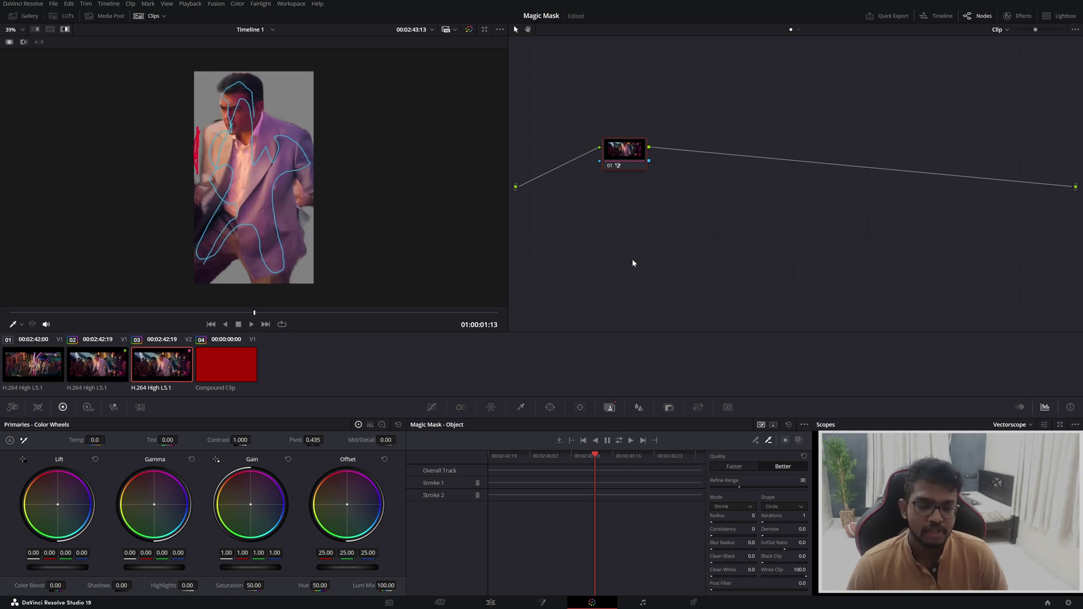
{"action": "left_click", "coordinate": [596, 456]}
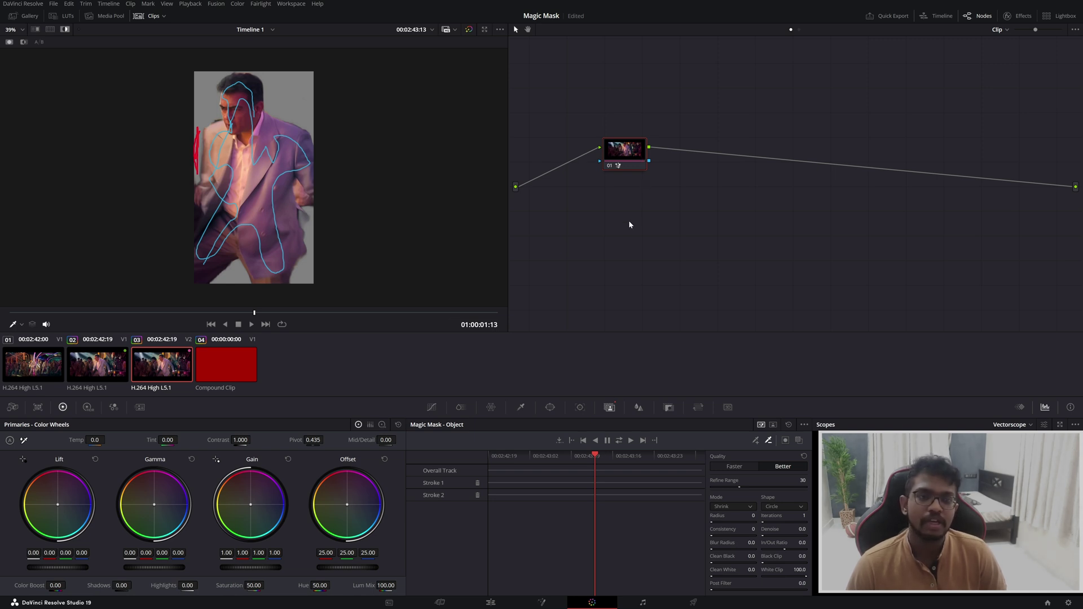
{"action": "key", "text": "ctrl+s"}
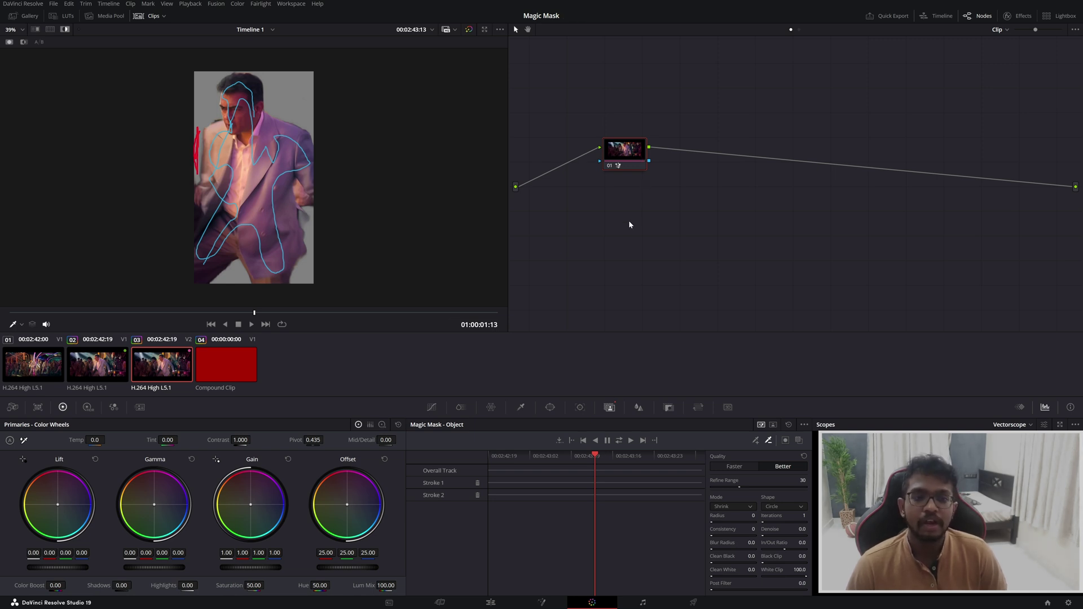
Add a trial serial node 02 after node 01 and give it a Curve window.
{"action": "left_click", "coordinate": [550, 410]}
{"action": "left_click", "coordinate": [425, 530]}
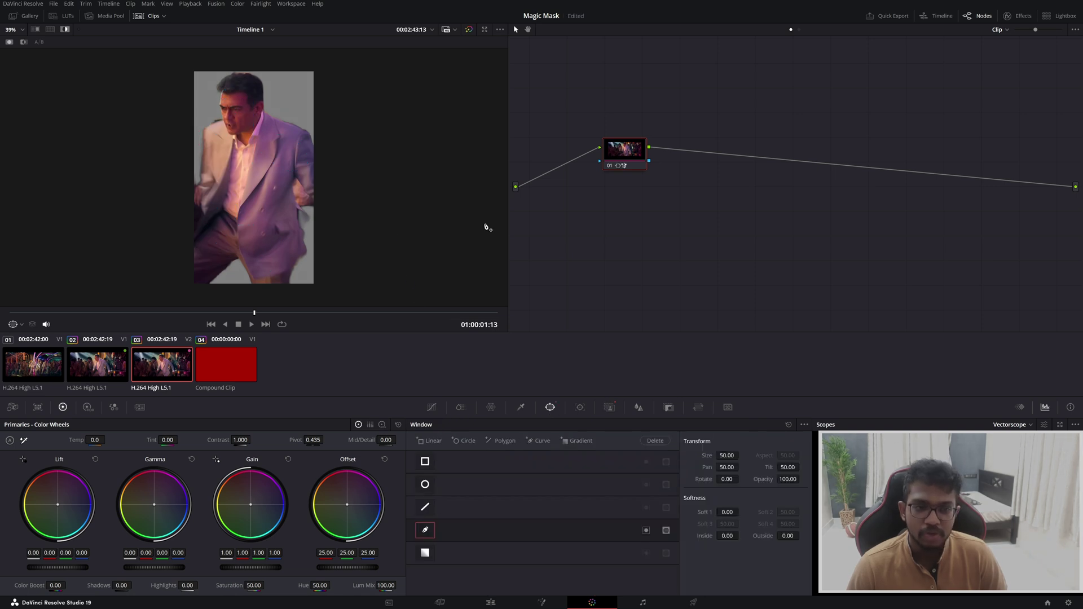
{"action": "key", "text": "alt+s"}
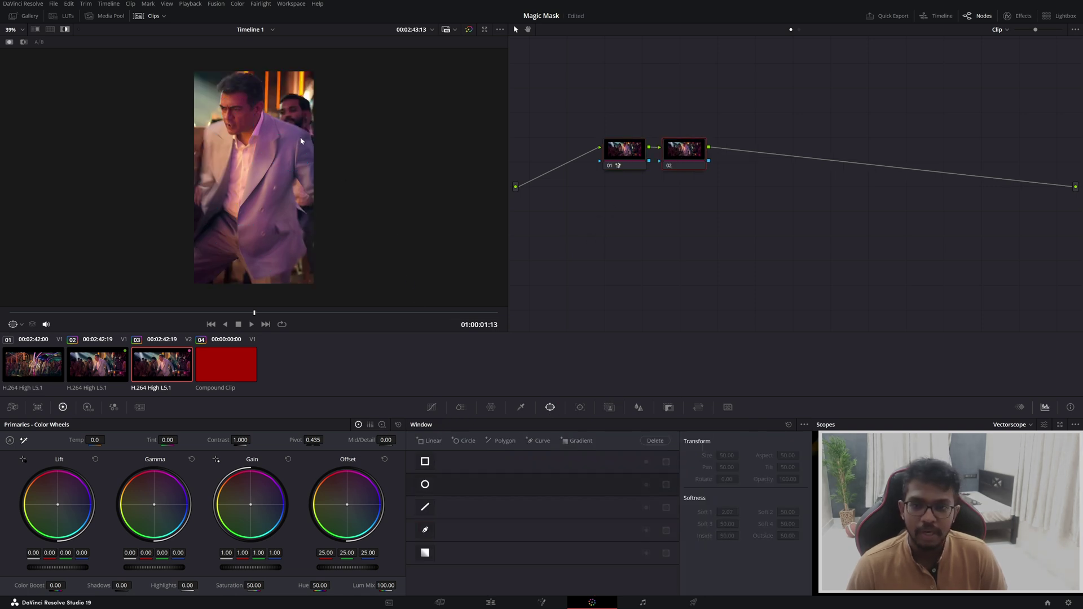
{"action": "left_click", "coordinate": [425, 530]}
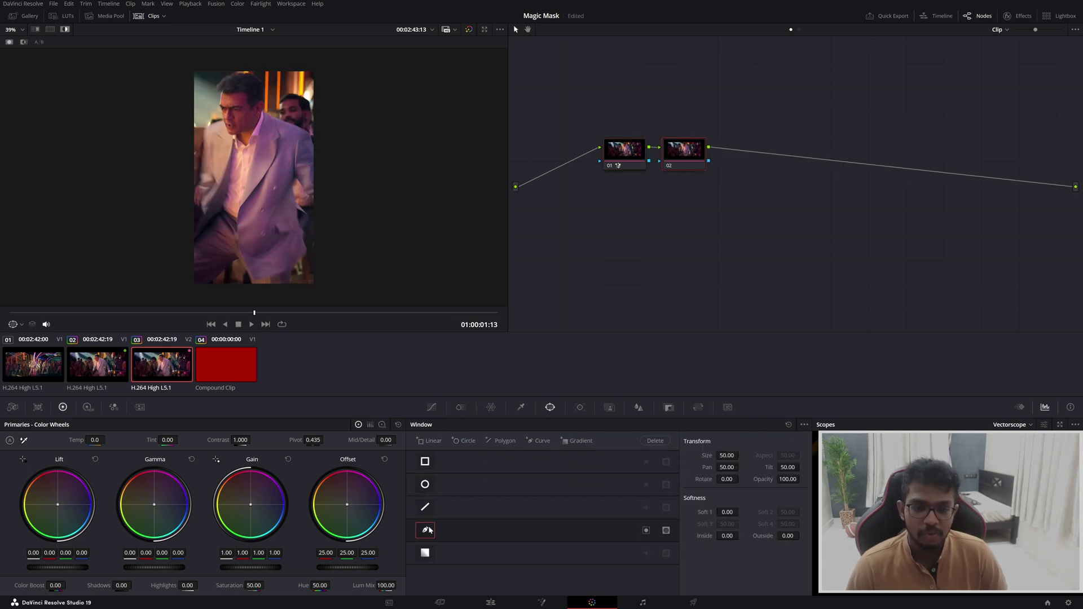
Outline a curve beside the man and up around his head, then delete node 02.
{"action": "left_click", "coordinate": [205, 152]}
{"action": "left_click", "coordinate": [211, 122]}
{"action": "left_click", "coordinate": [219, 122]}
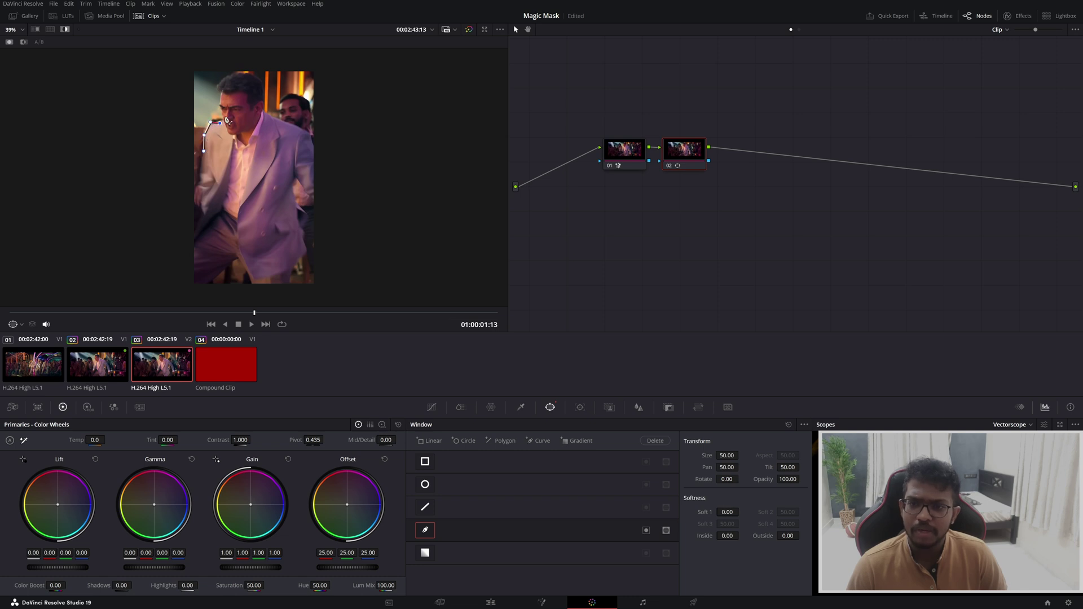
{"action": "left_click", "coordinate": [224, 116]}
{"action": "left_click", "coordinate": [222, 105]}
{"action": "left_click", "coordinate": [221, 87]}
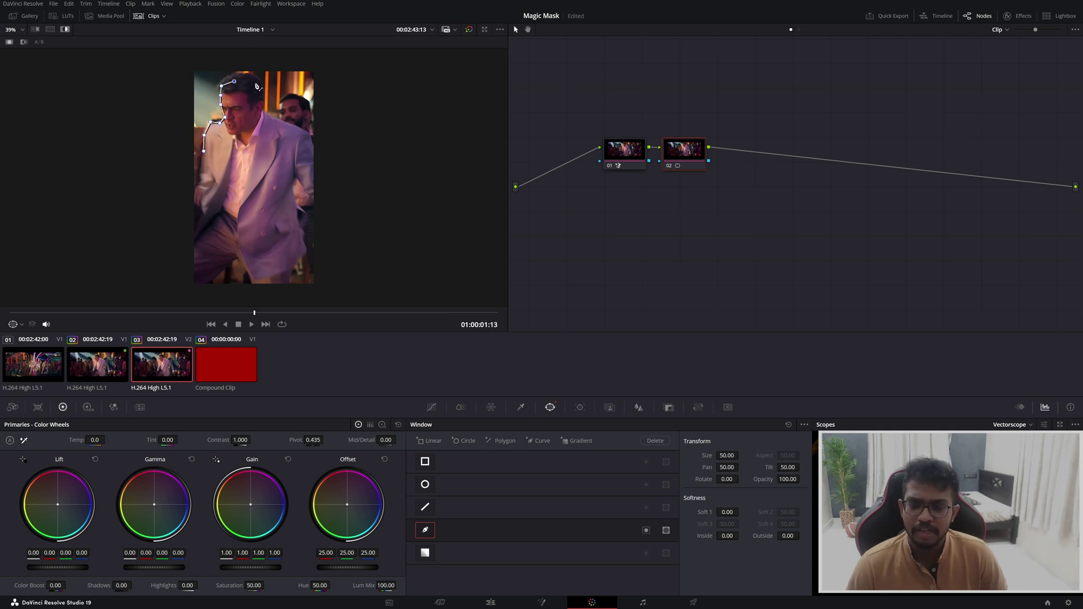
{"action": "key", "text": "Delete"}
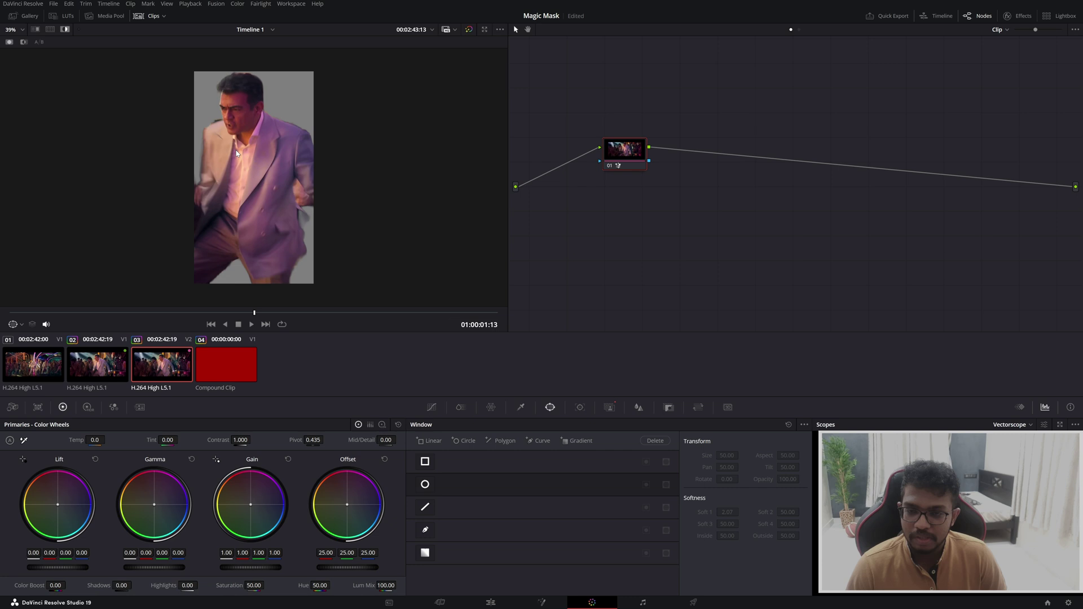
{"action": "left_click", "coordinate": [501, 603]}
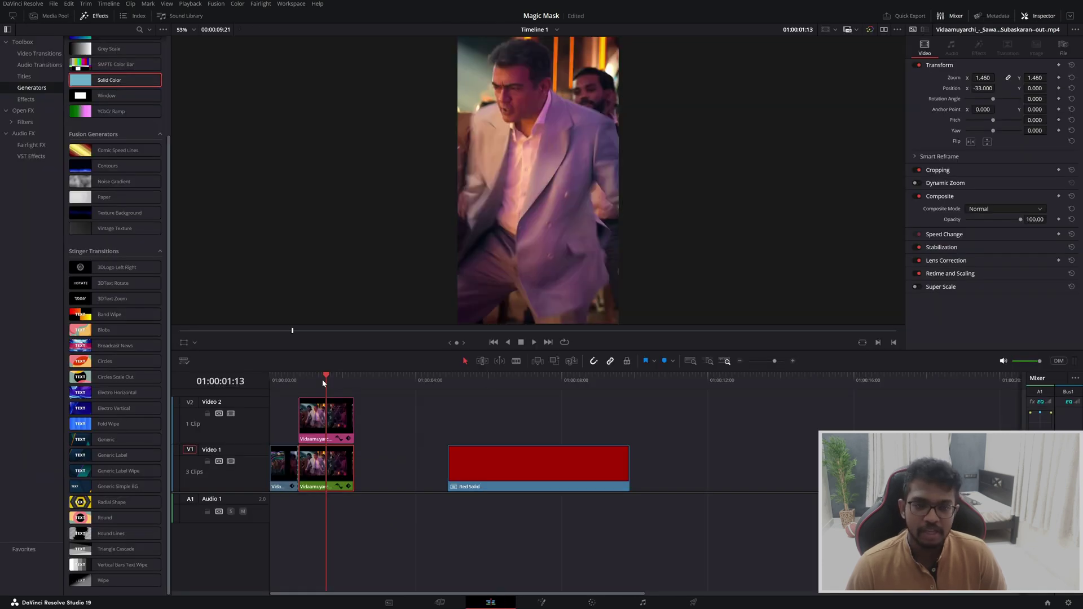
{"action": "left_click", "coordinate": [230, 461]}
{"action": "left_click", "coordinate": [230, 462]}
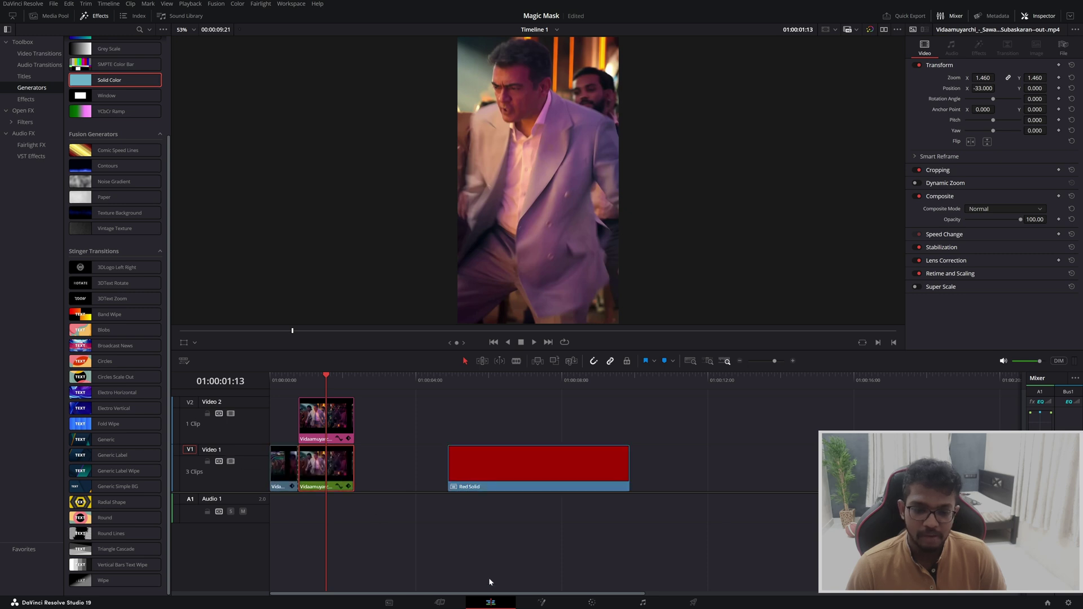
{"action": "left_click", "coordinate": [592, 603]}
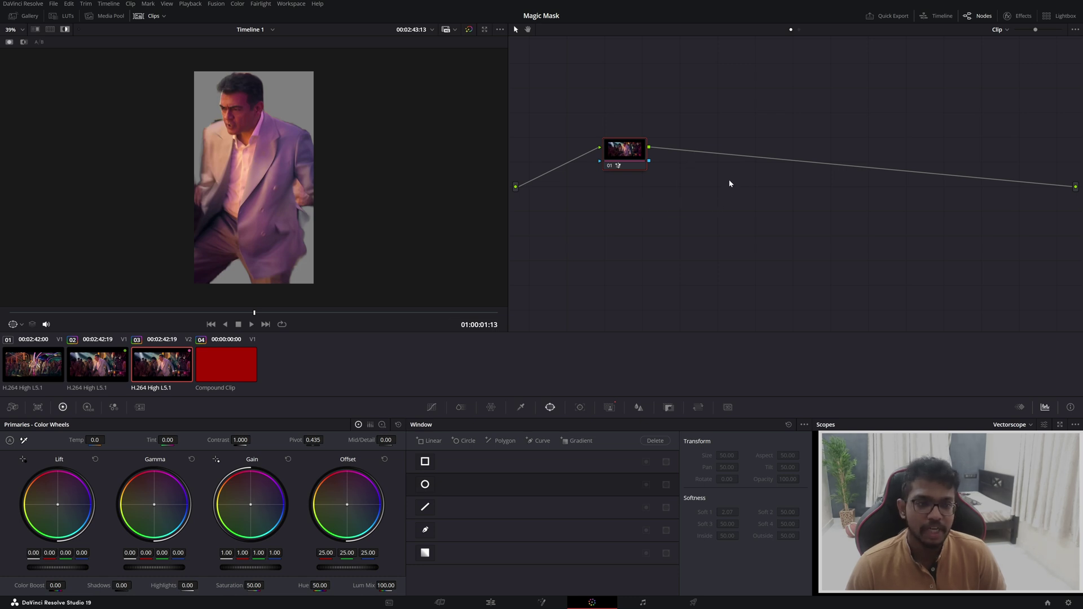
Add an Alpha Output to the node graph and connect the node's alpha to it.
{"action": "right_click", "coordinate": [806, 192]}
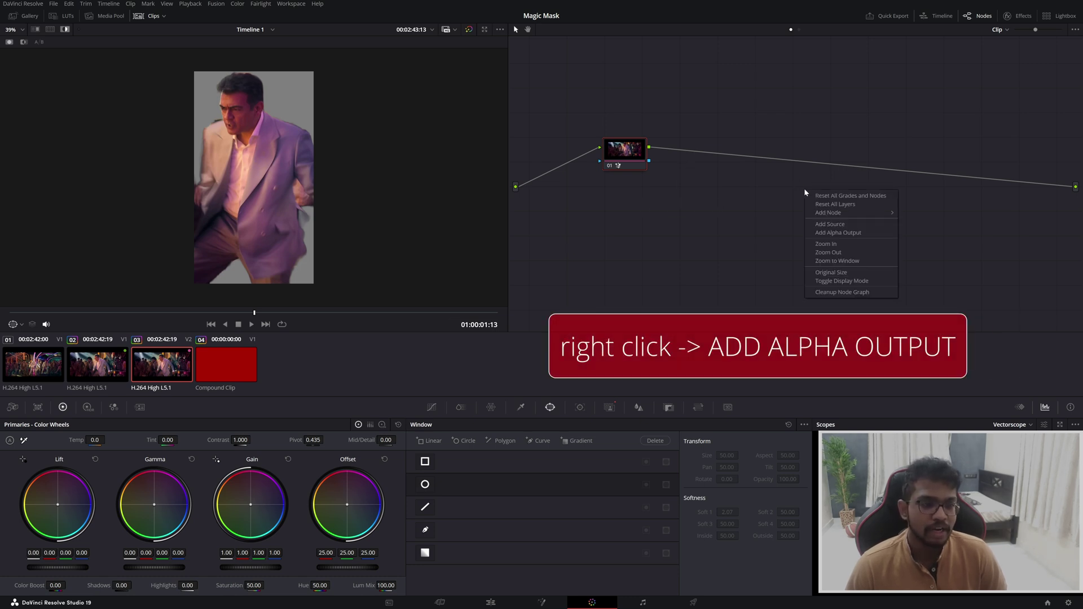
{"action": "left_click", "coordinate": [831, 233]}
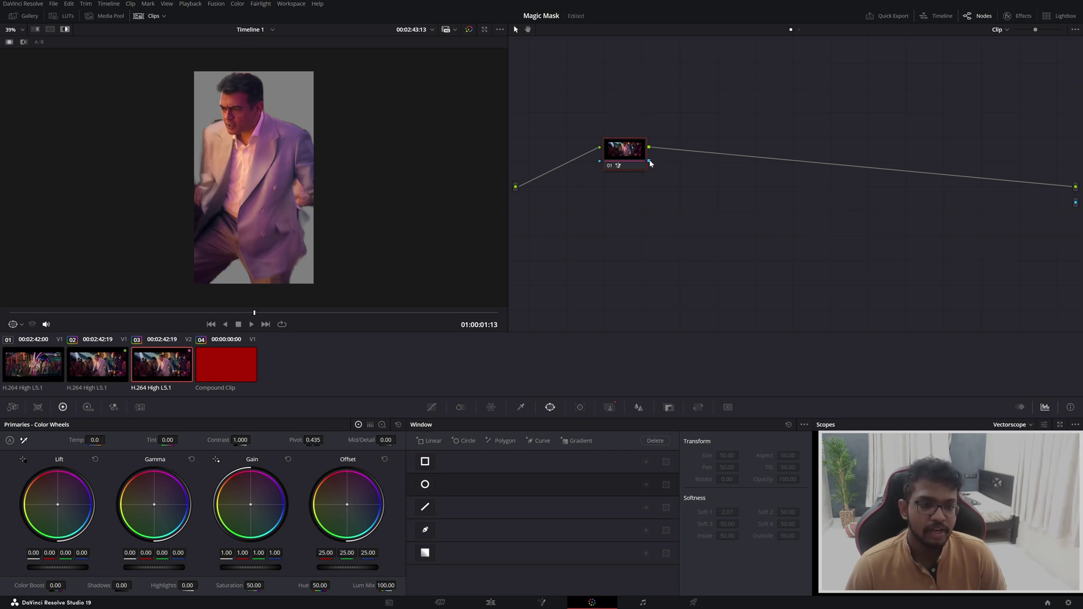
{"action": "left_click_drag", "start_coordinate": [1057, 196], "coordinate": [1076, 203]}
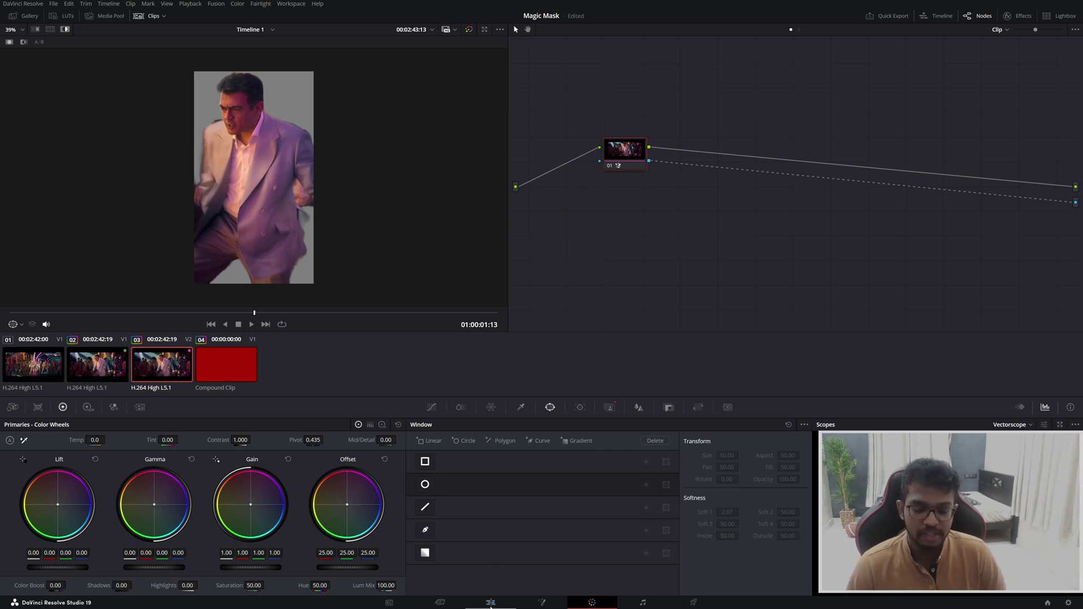
Check the cutout on the Edit page by toggling V1, then select the lower copy on the Color page.
{"action": "left_click", "coordinate": [490, 603]}
{"action": "left_click", "coordinate": [231, 463]}
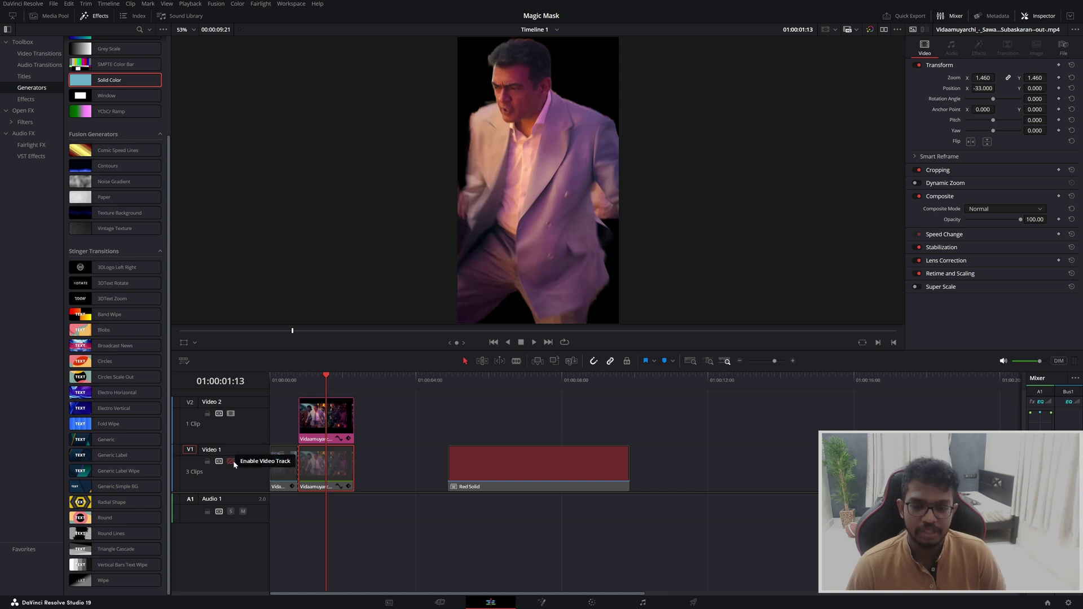
{"action": "left_click", "coordinate": [231, 462]}
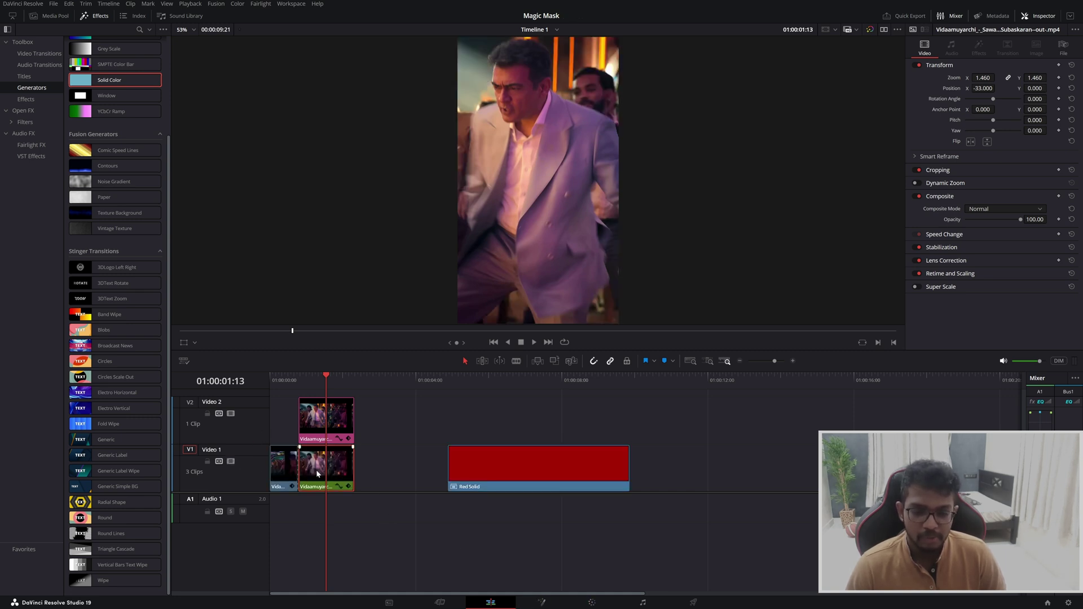
{"action": "left_click", "coordinate": [576, 603]}
{"action": "left_click", "coordinate": [87, 368]}
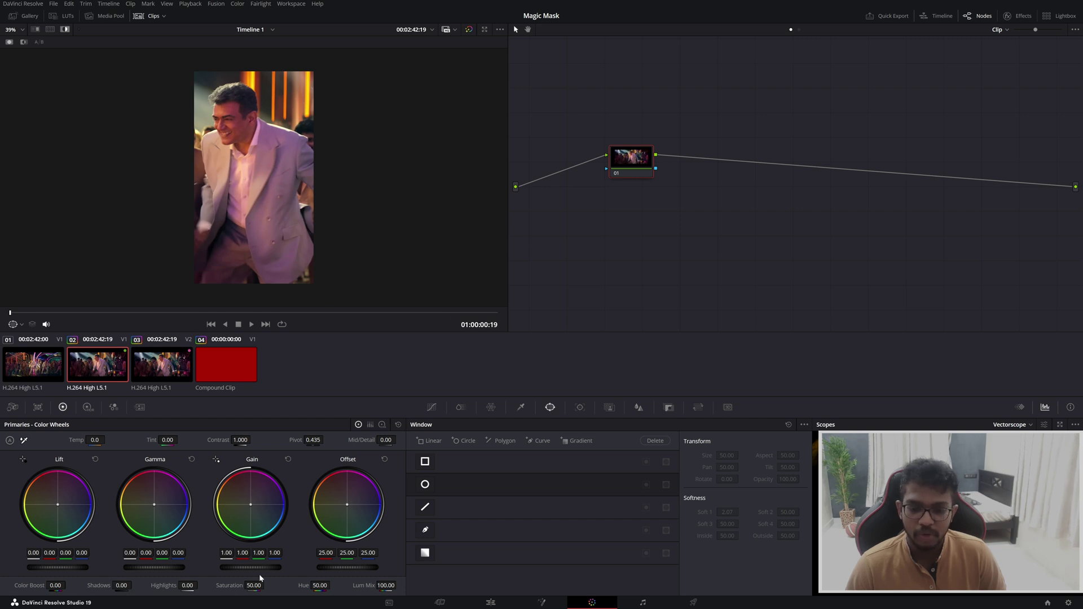
Set the lower copy's saturation to 0 and open Magic Mask on the upper copy.
{"action": "left_click_drag", "start_coordinate": [254, 586], "coordinate": [215, 586]}
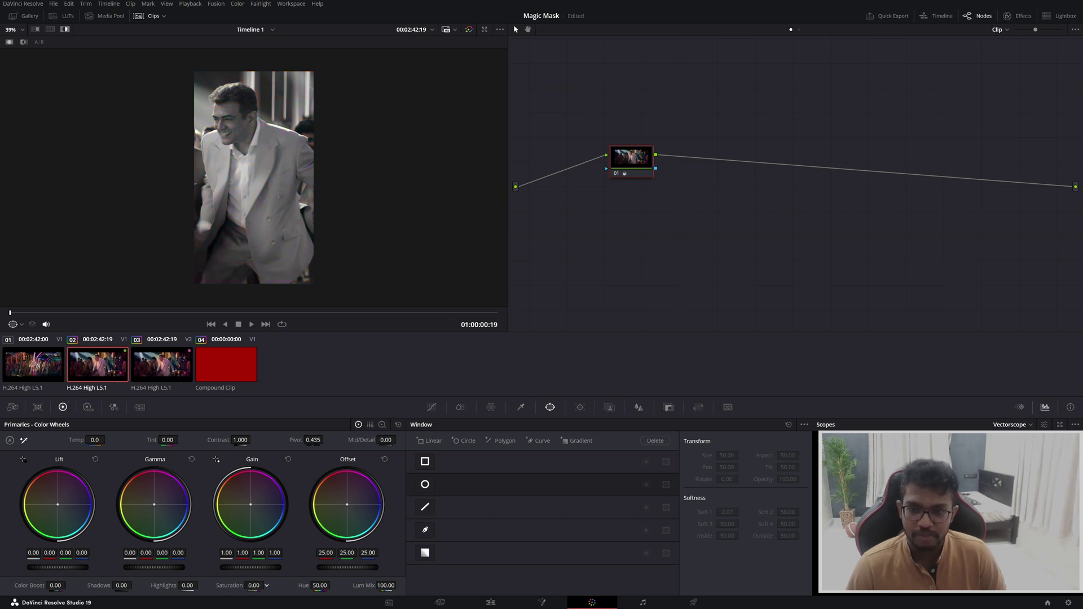
{"action": "left_click", "coordinate": [171, 363]}
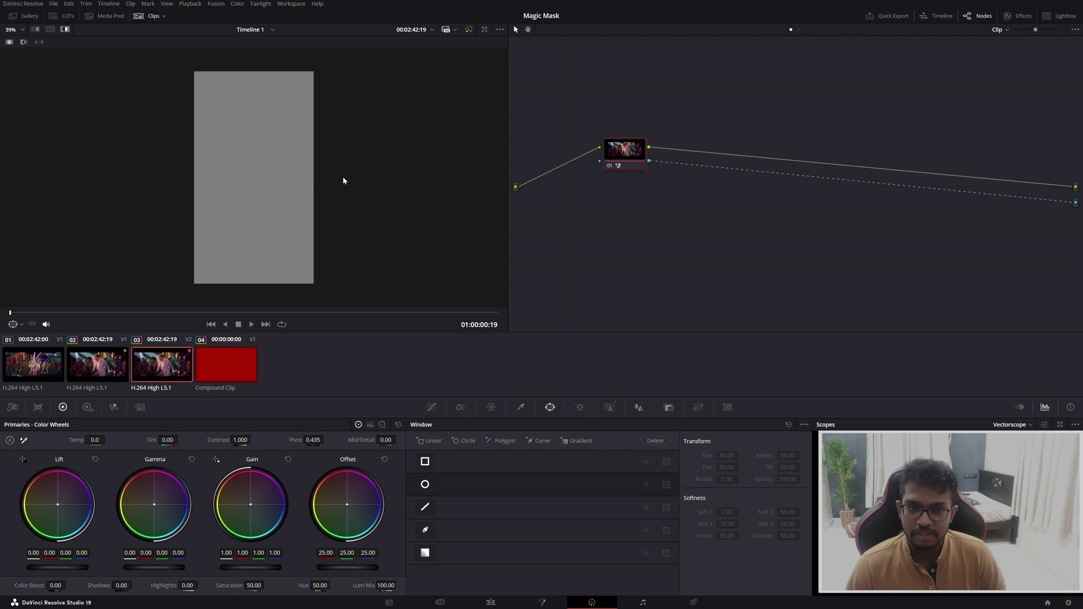
{"action": "left_click", "coordinate": [610, 408]}
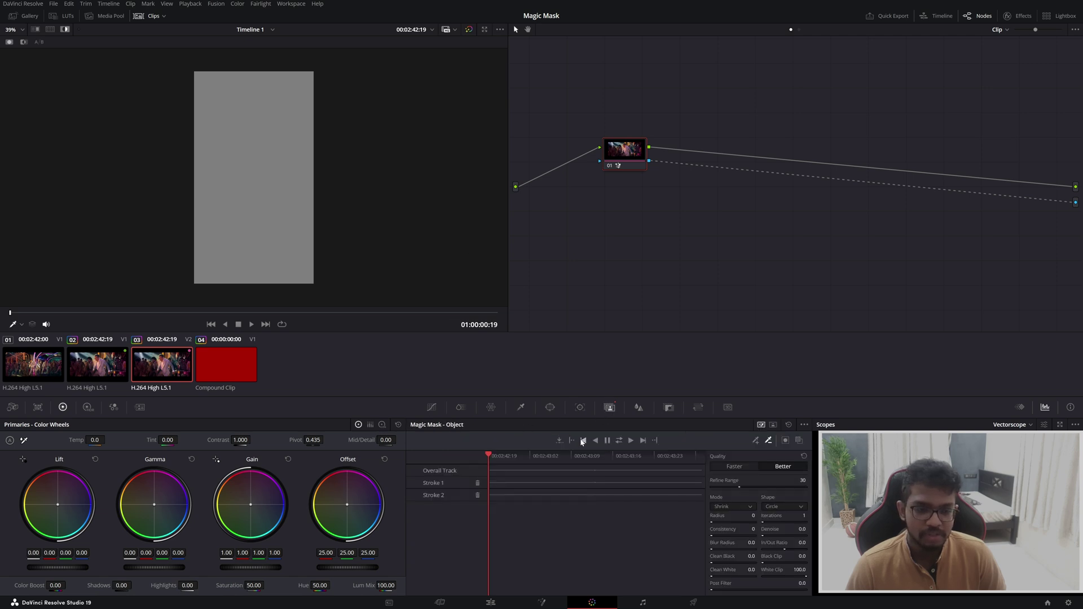
Track the dancer's mask forward and reverse from the stroked frame, then preview it on the Edit page.
{"action": "left_click", "coordinate": [594, 456]}
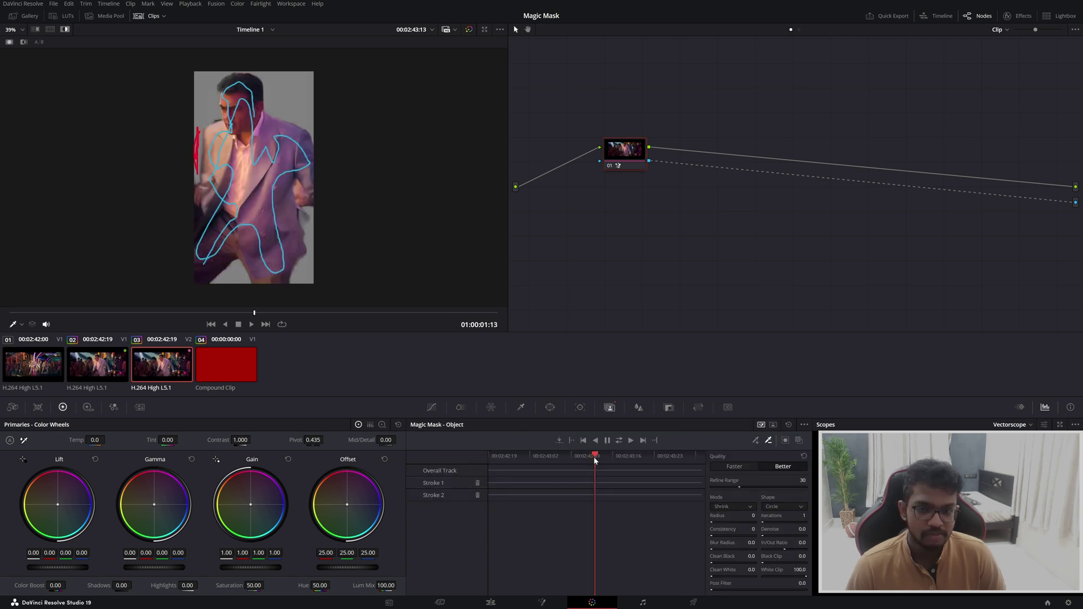
{"action": "left_click", "coordinate": [620, 441]}
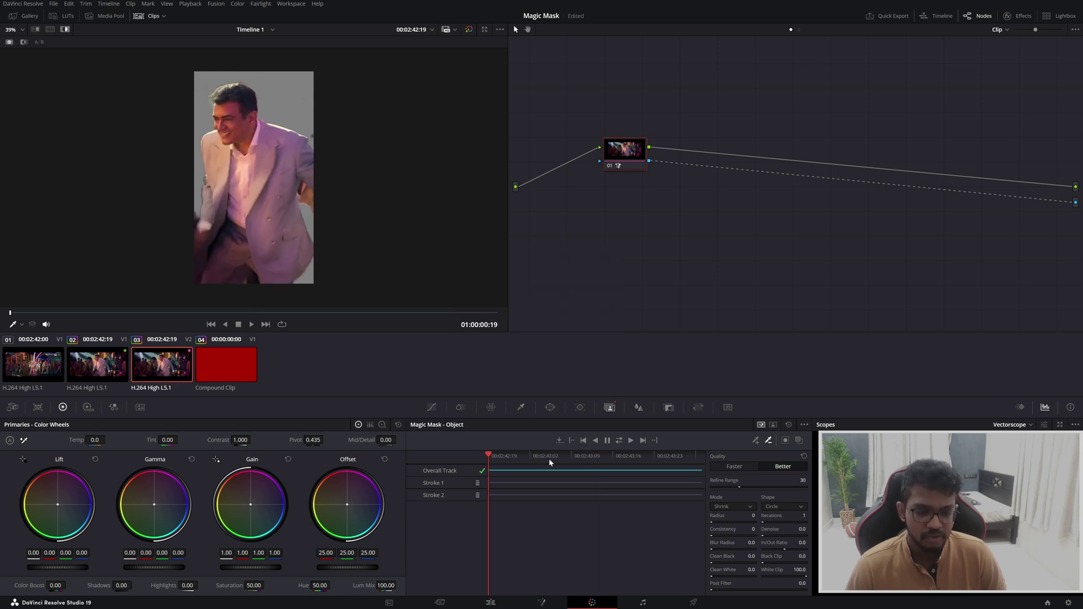
{"action": "left_click", "coordinate": [490, 603]}
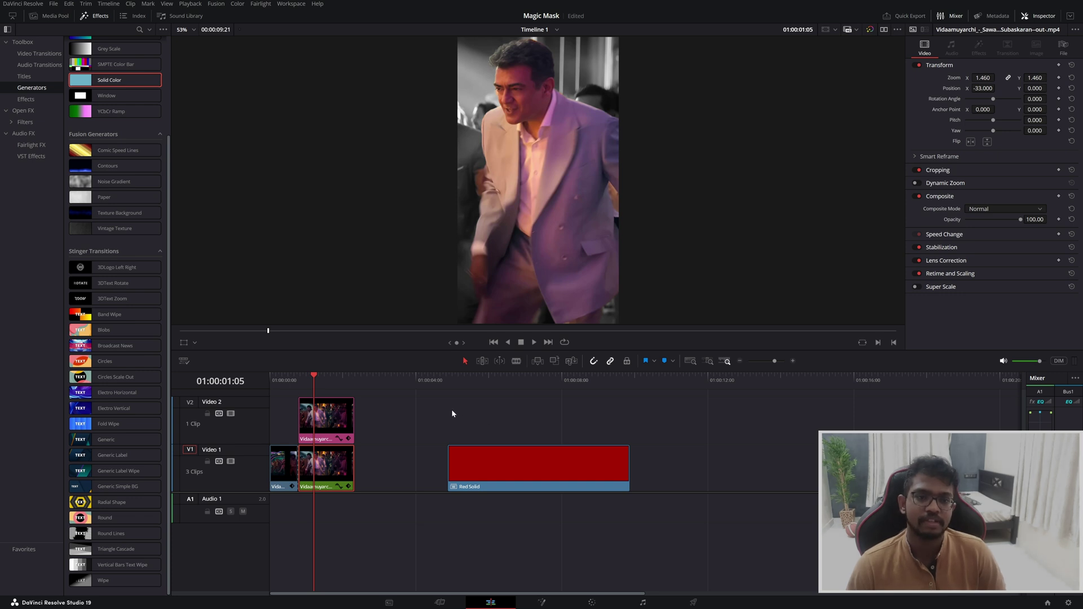
{"action": "left_click", "coordinate": [592, 602]}
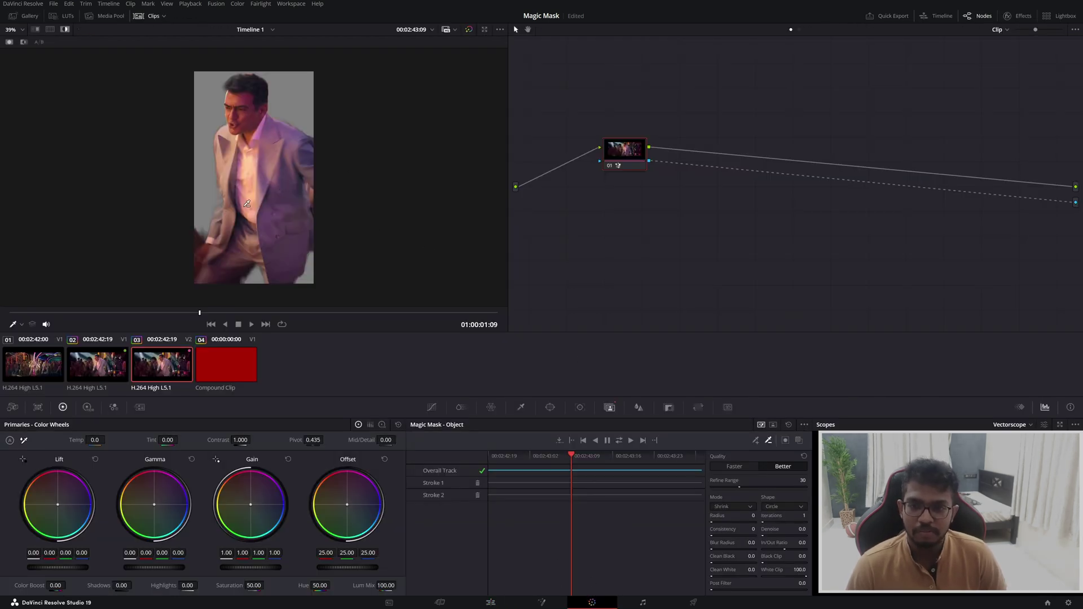
Add a new + stroke on the dancer's suit to extend the mask.
{"action": "scroll", "coordinate": [225, 197], "scroll_direction": "up", "scroll_amount": 3}
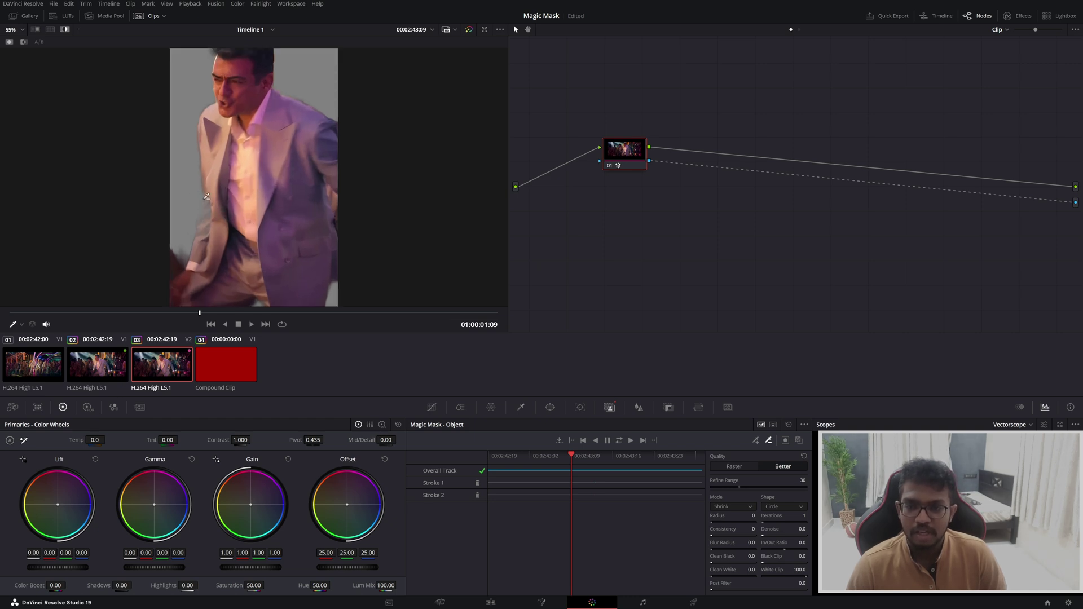
{"action": "left_click", "coordinate": [756, 441]}
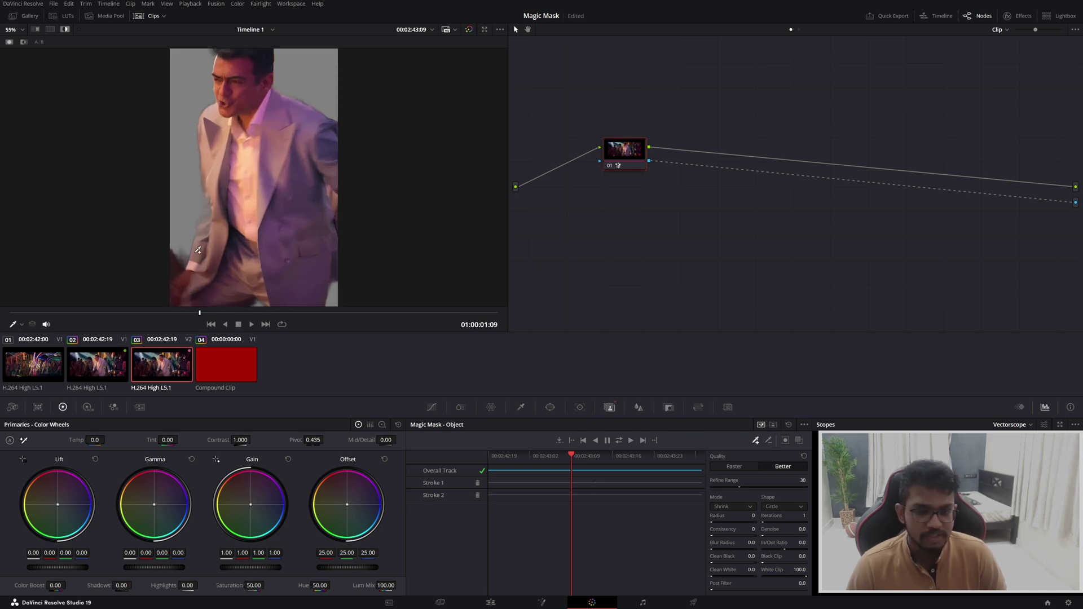
{"action": "mouse_move", "coordinate": [208, 198]}
{"action": "left_mouse_down"}
{"action": "mouse_move", "coordinate": [207, 229]}
{"action": "mouse_move", "coordinate": [212, 197]}
{"action": "left_mouse_up"}
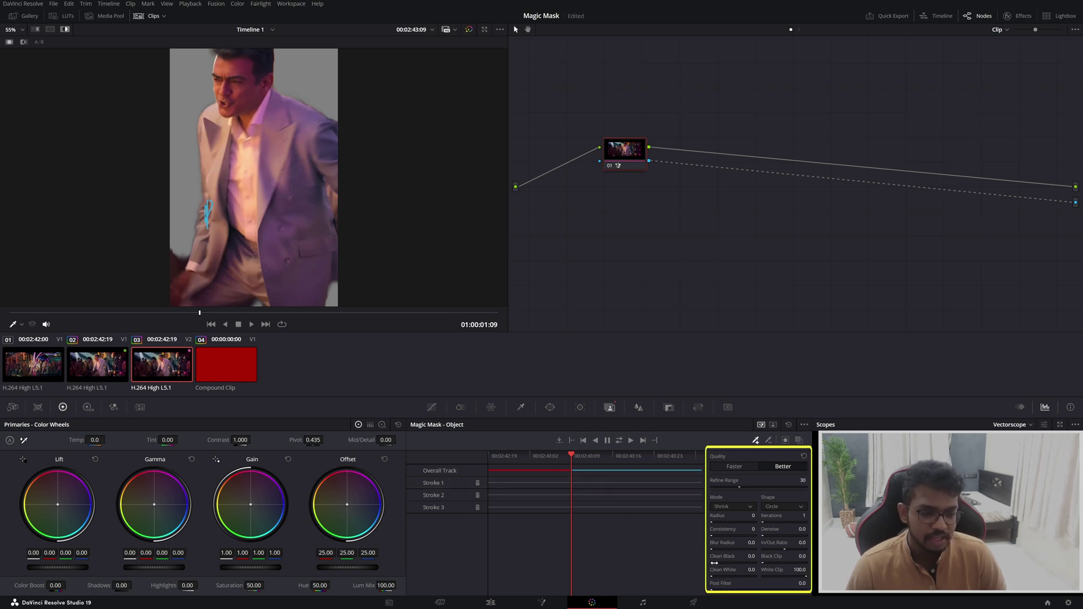
Refine the mask edges to Clean Black 25.8, Blur Radius 34.8 and In/Out Ratio -33.7.
{"action": "left_click_drag", "start_coordinate": [713, 562], "coordinate": [747, 556]}
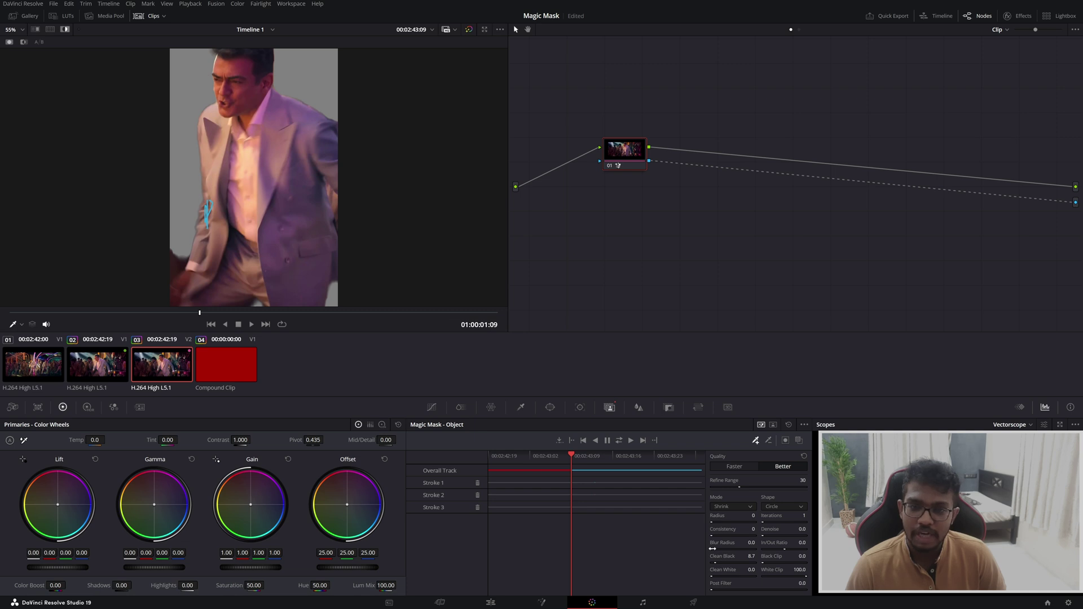
{"action": "left_click_drag", "start_coordinate": [723, 543], "coordinate": [717, 543]}
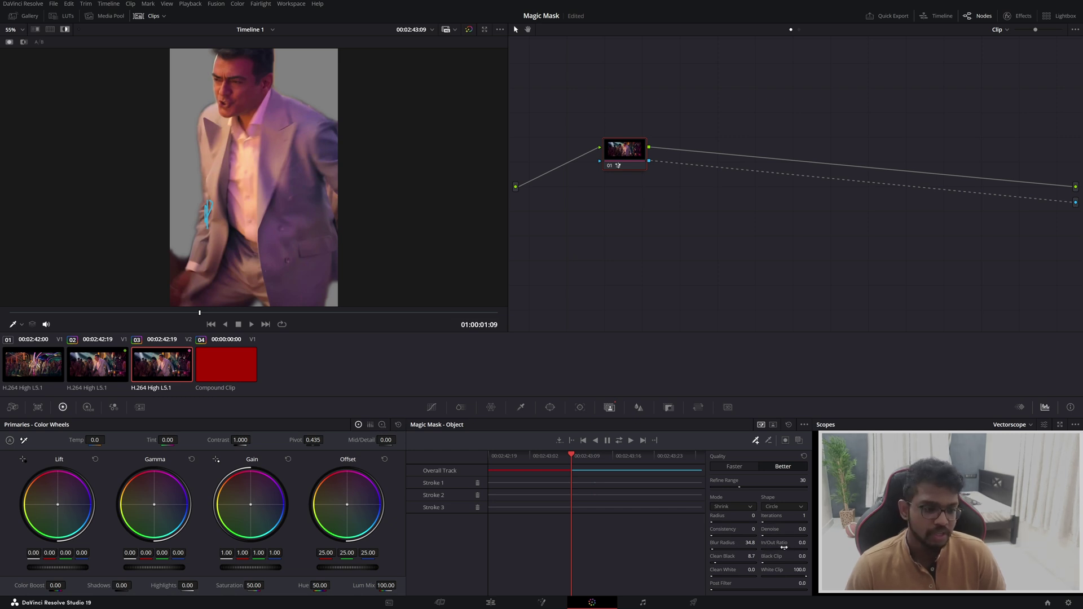
{"action": "left_click_drag", "start_coordinate": [787, 550], "coordinate": [778, 549]}
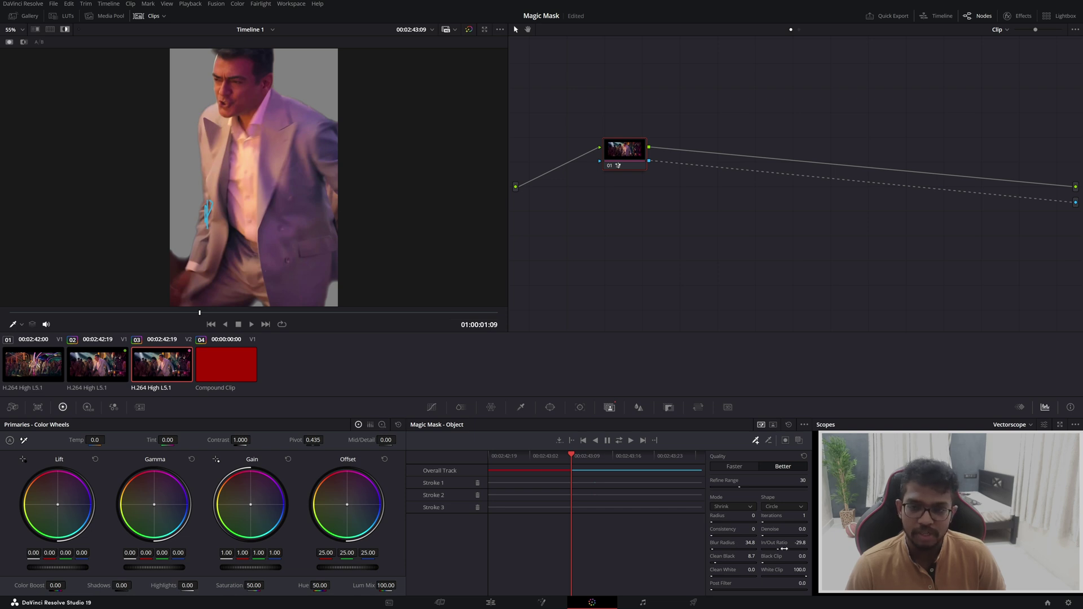
{"action": "left_click_drag", "start_coordinate": [777, 549], "coordinate": [779, 549]}
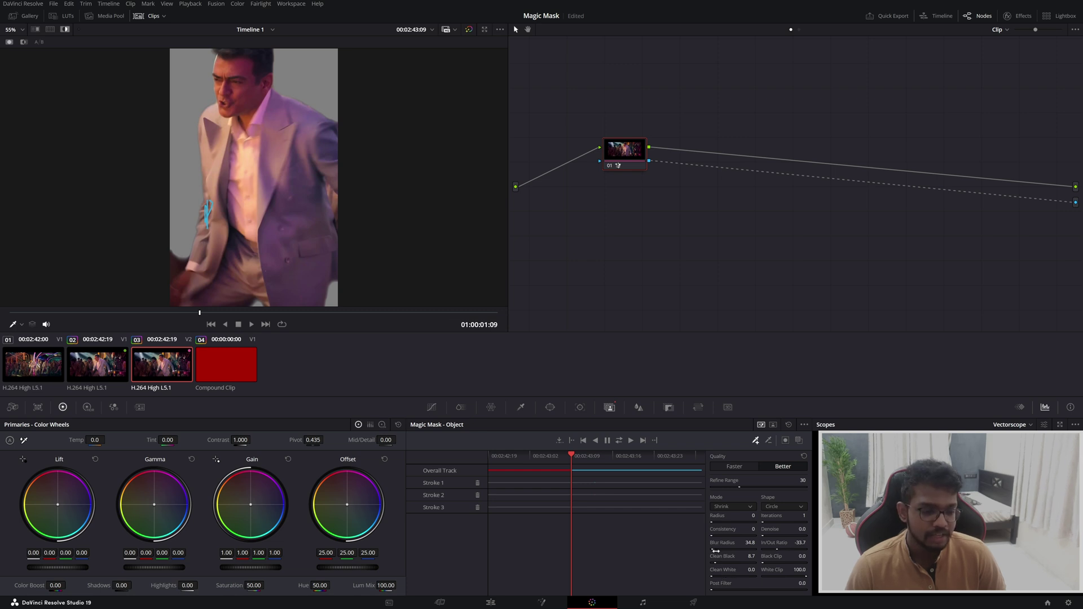
{"action": "left_click_drag", "start_coordinate": [716, 557], "coordinate": [719, 558]}
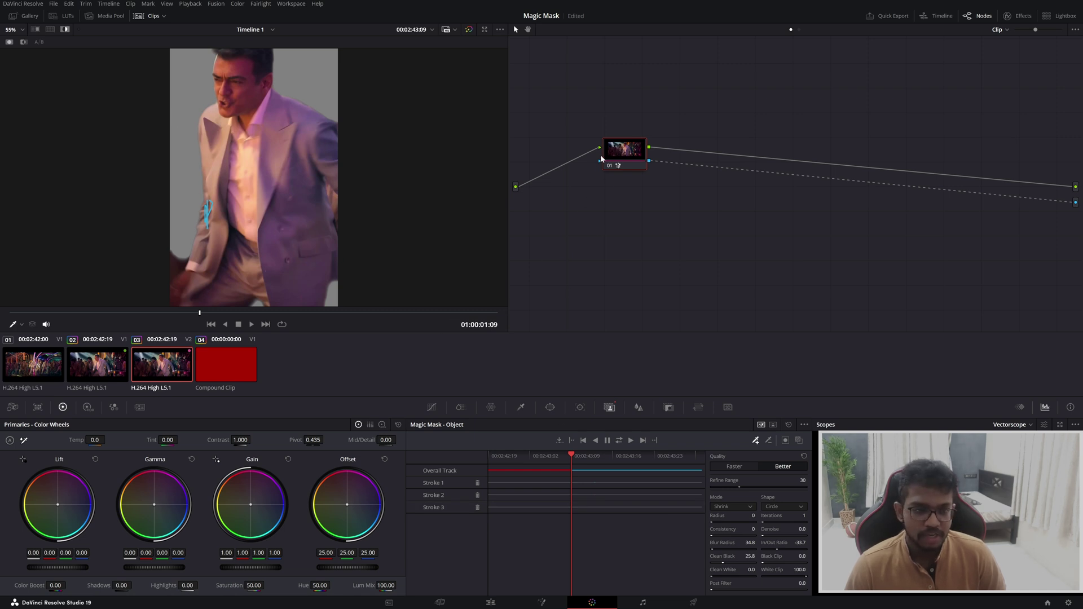
Discard a trial serial node and lower the dancer's saturation from 50 to 43.40.
{"action": "key", "text": "alt+s"}
{"action": "left_click_drag", "start_coordinate": [678, 151], "coordinate": [731, 150]}
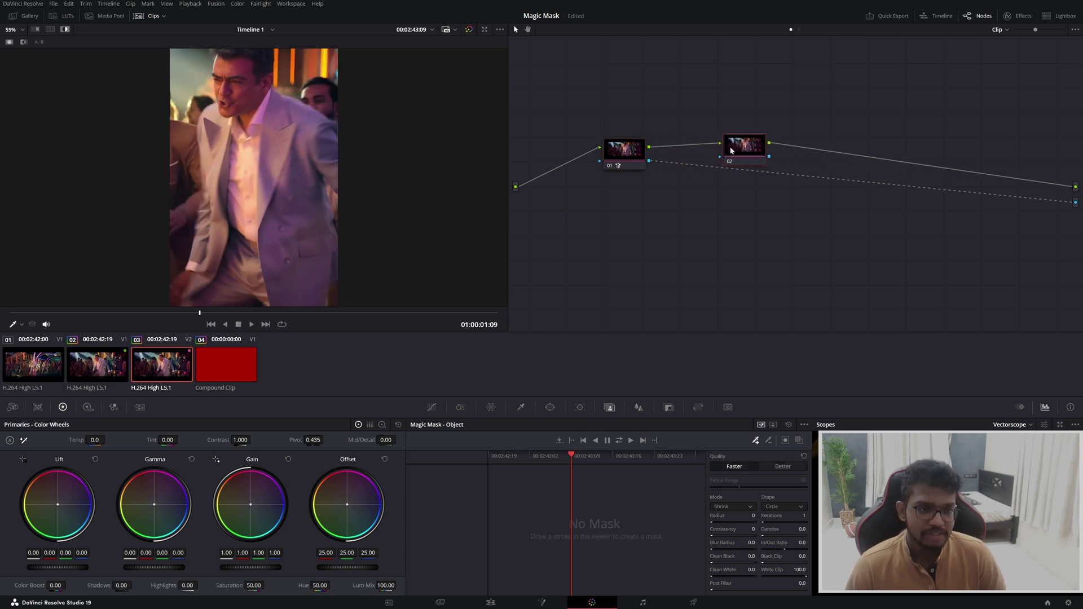
{"action": "key", "text": "Delete"}
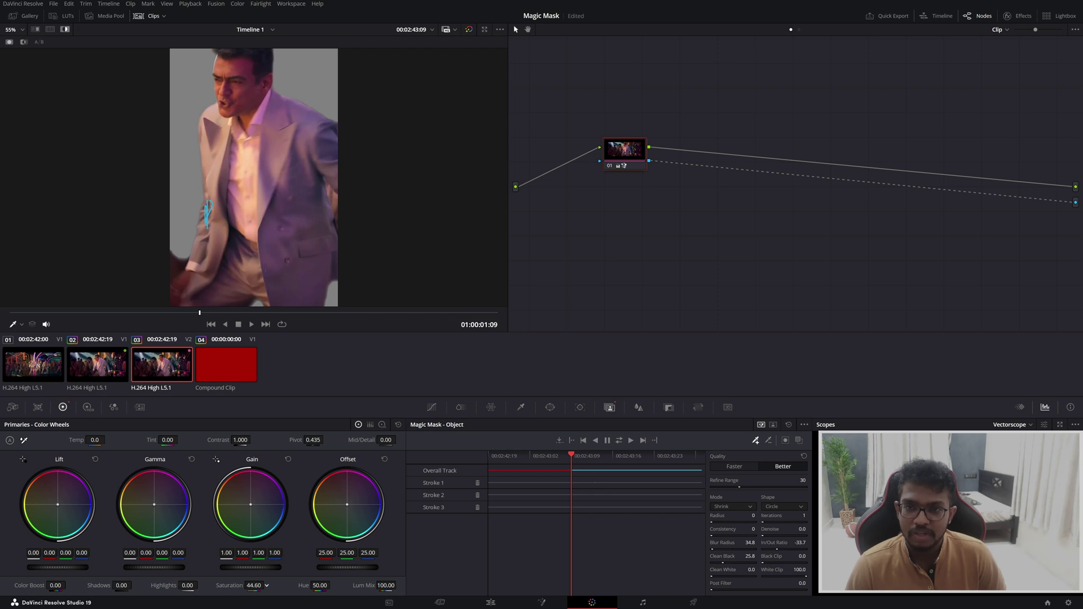
{"action": "left_click_drag", "start_coordinate": [254, 586], "coordinate": [251, 585]}
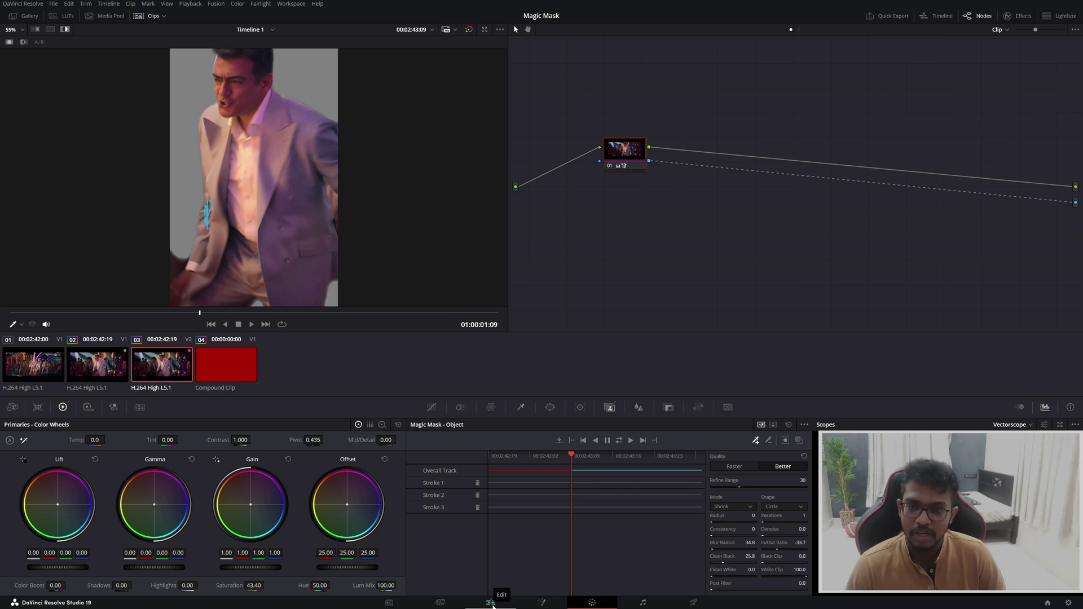
On the Edit page, switch to the Thala timeline and replay it from an earlier point.
{"action": "left_click", "coordinate": [491, 603]}
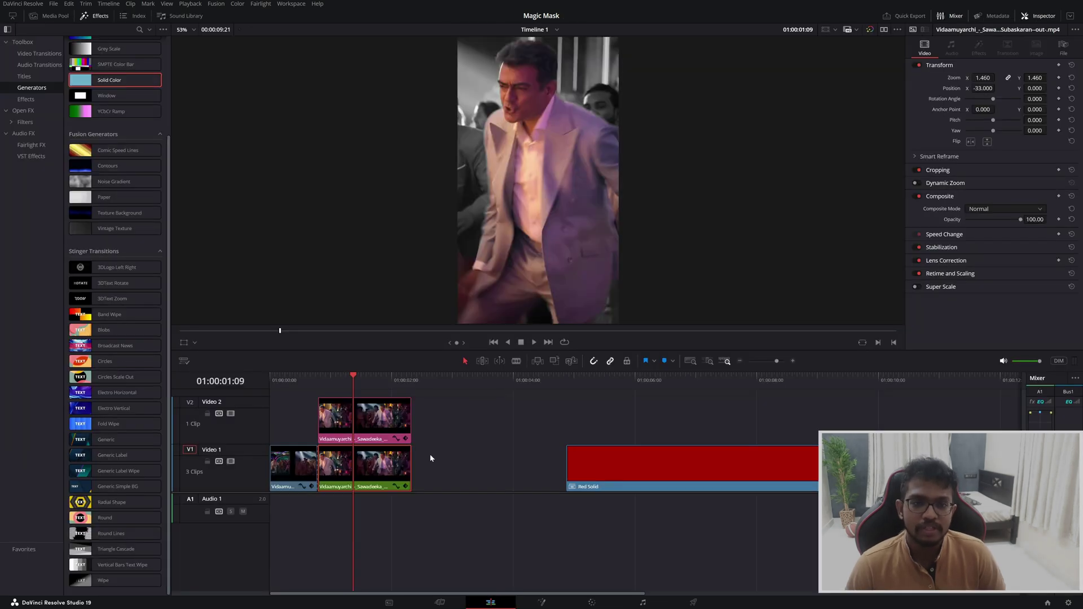
{"action": "scroll", "coordinate": [465, 432], "scroll_direction": "up", "scroll_amount": 2}
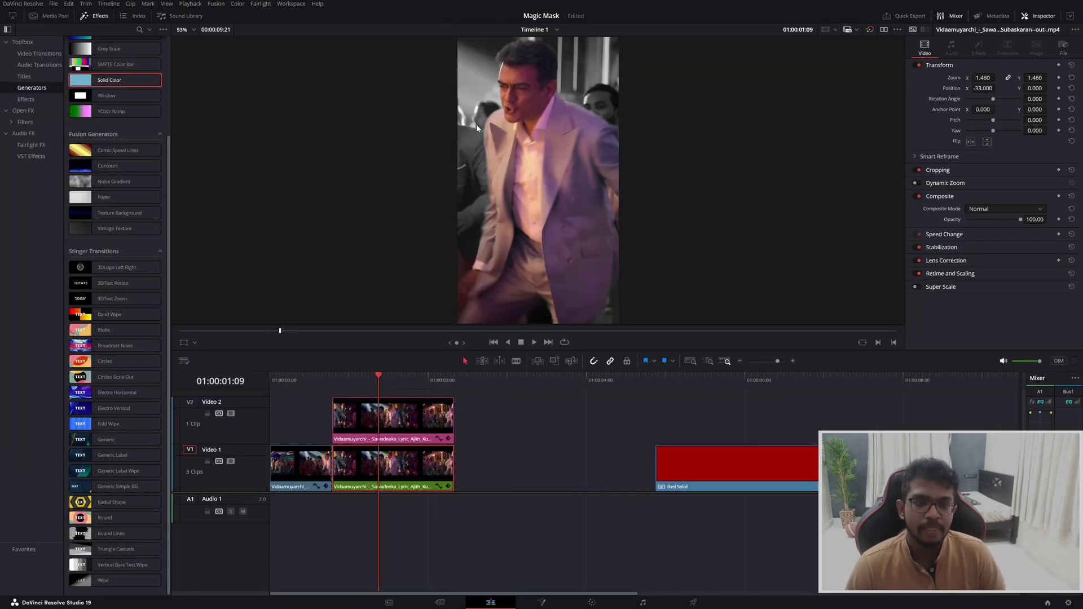
{"action": "left_click", "coordinate": [556, 30]}
{"action": "left_click", "coordinate": [538, 52]}
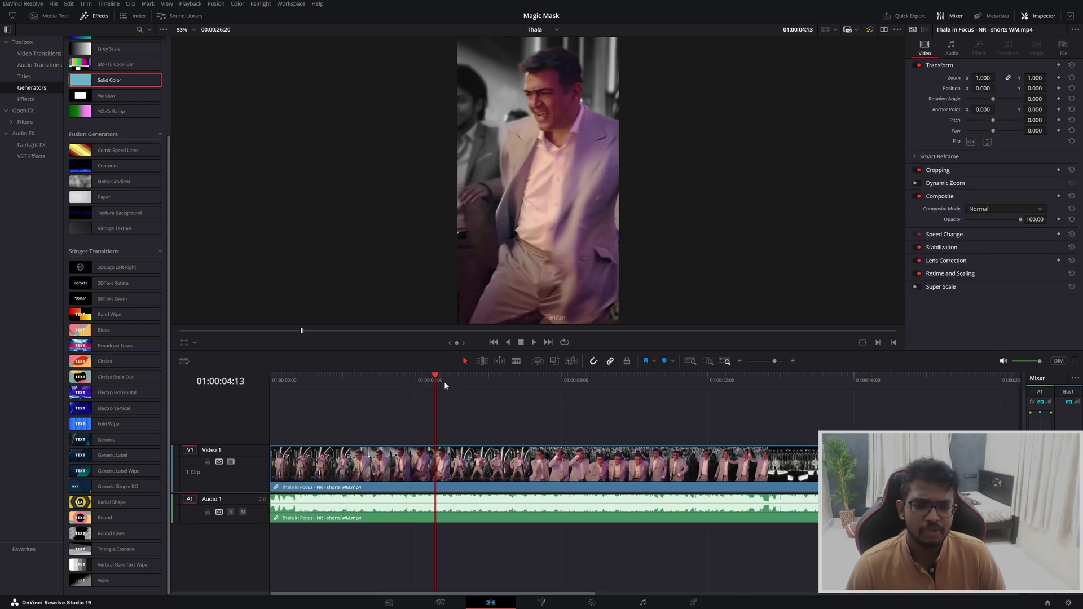
{"action": "left_click", "coordinate": [394, 382]}
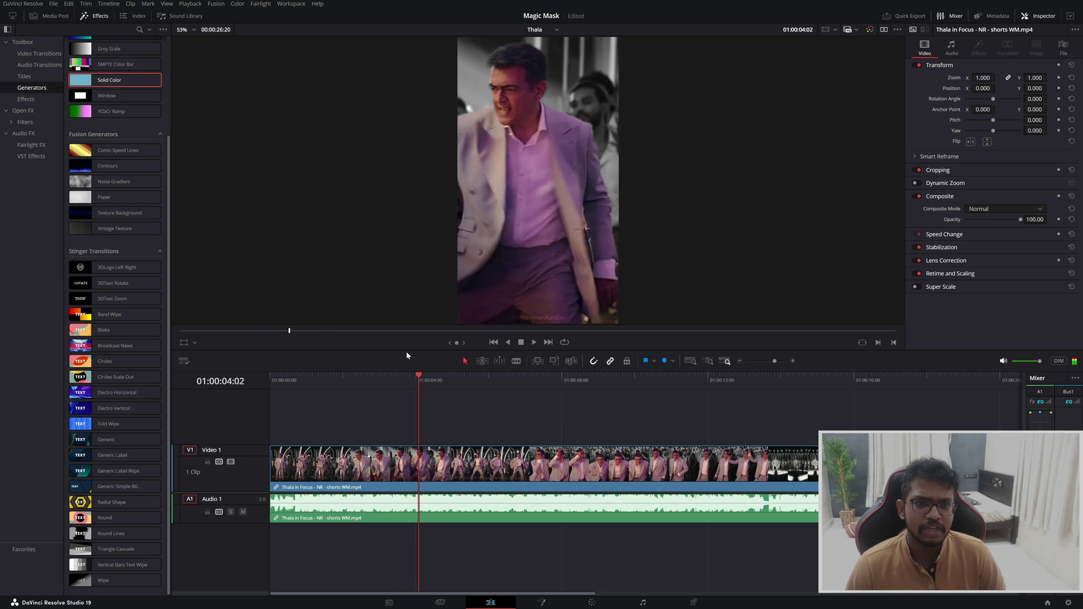
Switch to Timeline 1 and scrub through frames near the clip start to preview the dancers.
{"action": "left_click", "coordinate": [551, 30]}
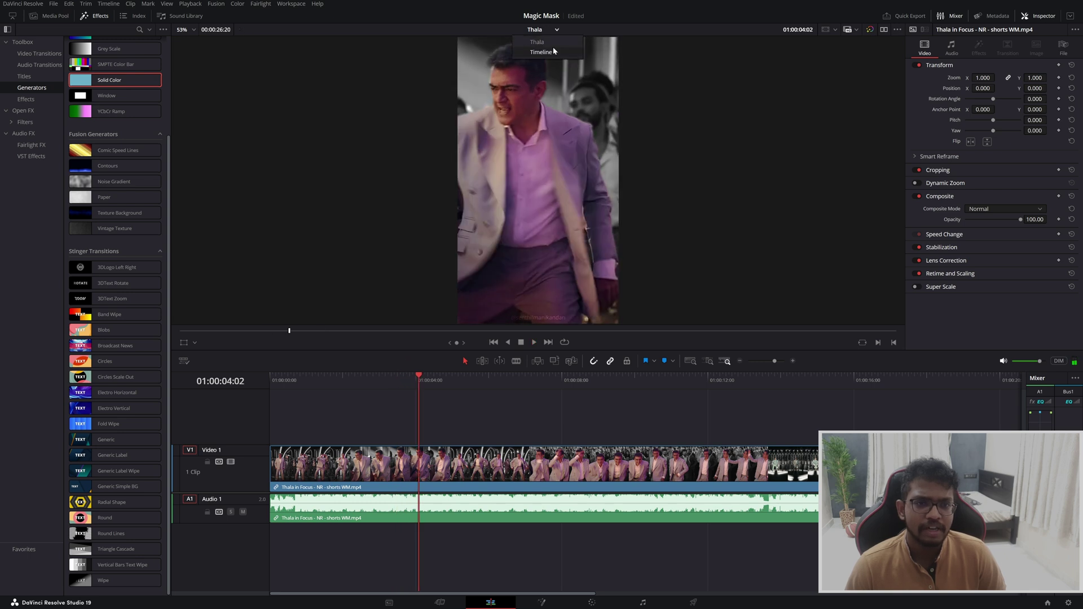
{"action": "left_click", "coordinate": [553, 53]}
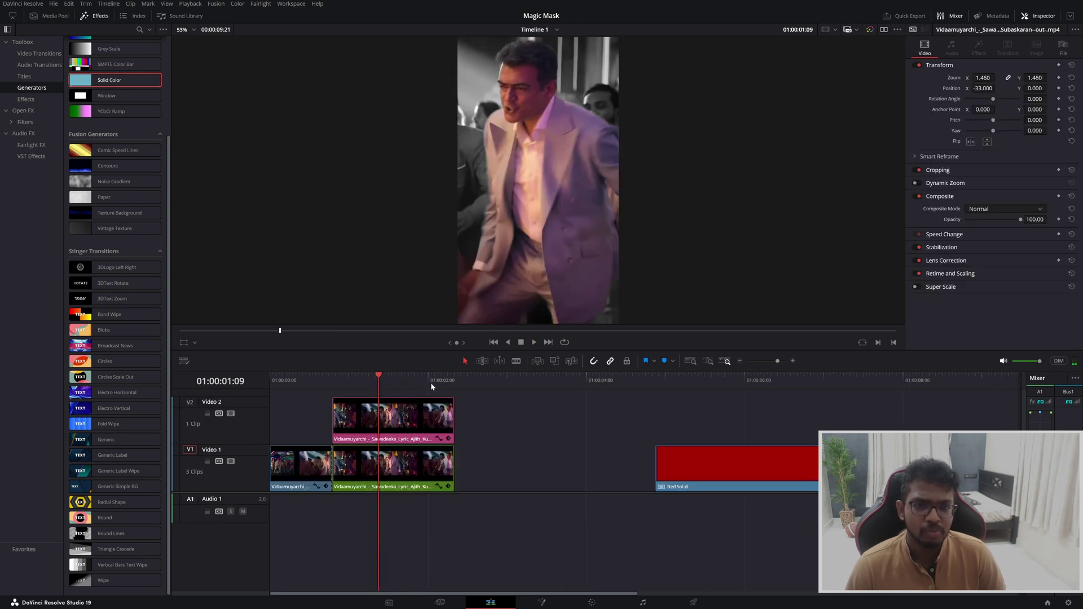
{"action": "mouse_move", "coordinate": [383, 387]}
{"action": "left_mouse_down"}
{"action": "mouse_move", "coordinate": [399, 387]}
{"action": "mouse_move", "coordinate": [363, 383]}
{"action": "mouse_move", "coordinate": [381, 385]}
{"action": "left_mouse_up"}
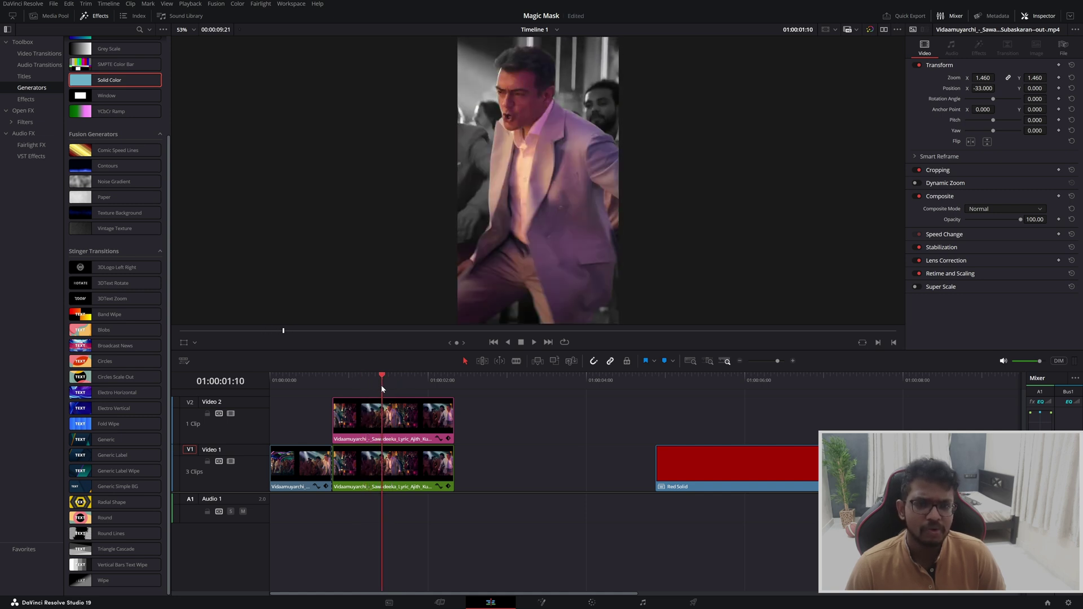
{"action": "left_click", "coordinate": [407, 387]}
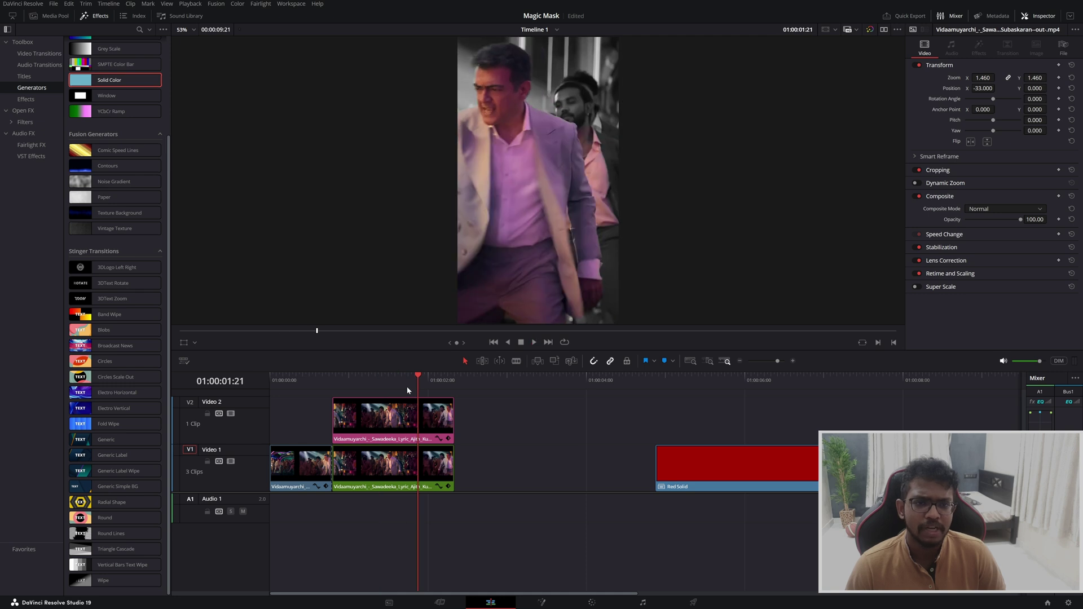
{"action": "left_click_drag", "start_coordinate": [407, 387], "coordinate": [391, 378]}
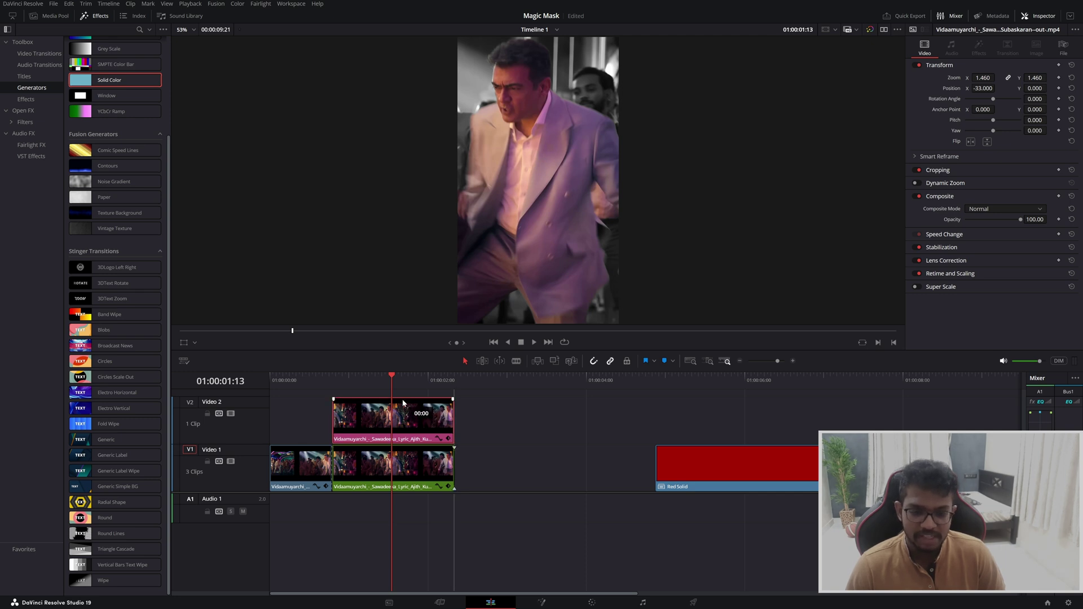
Move the colour dancer copy up to Video 3, then add a Text title on Video 2, trimmed to match the dancer clip.
{"action": "left_click_drag", "start_coordinate": [404, 414], "coordinate": [404, 390]}
{"action": "left_click", "coordinate": [24, 76]}
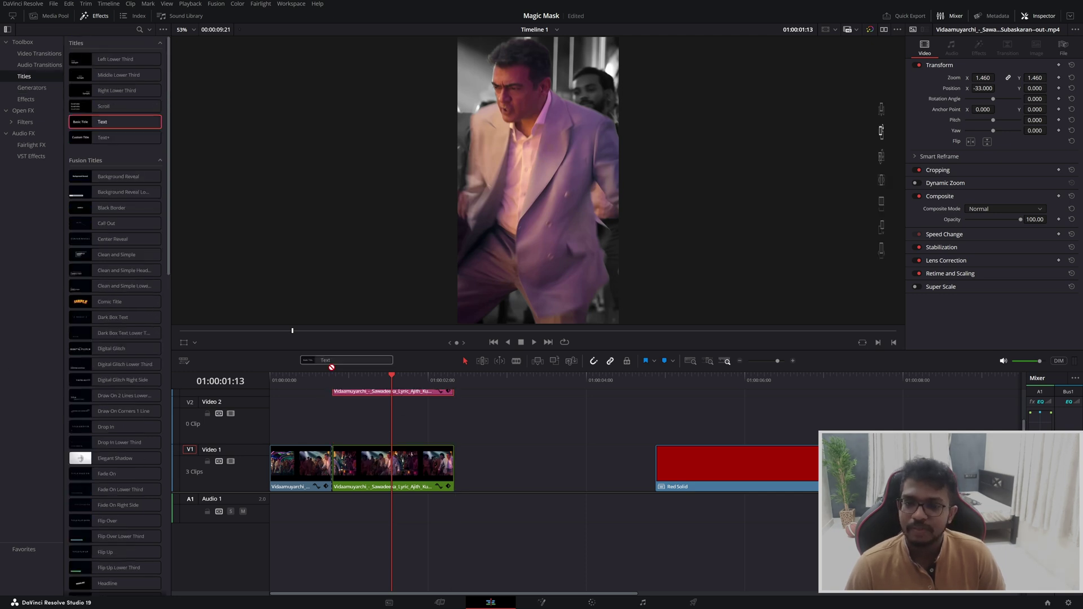
{"action": "left_click_drag", "start_coordinate": [103, 121], "coordinate": [497, 416]}
{"action": "left_click_drag", "start_coordinate": [727, 420], "coordinate": [454, 420]}
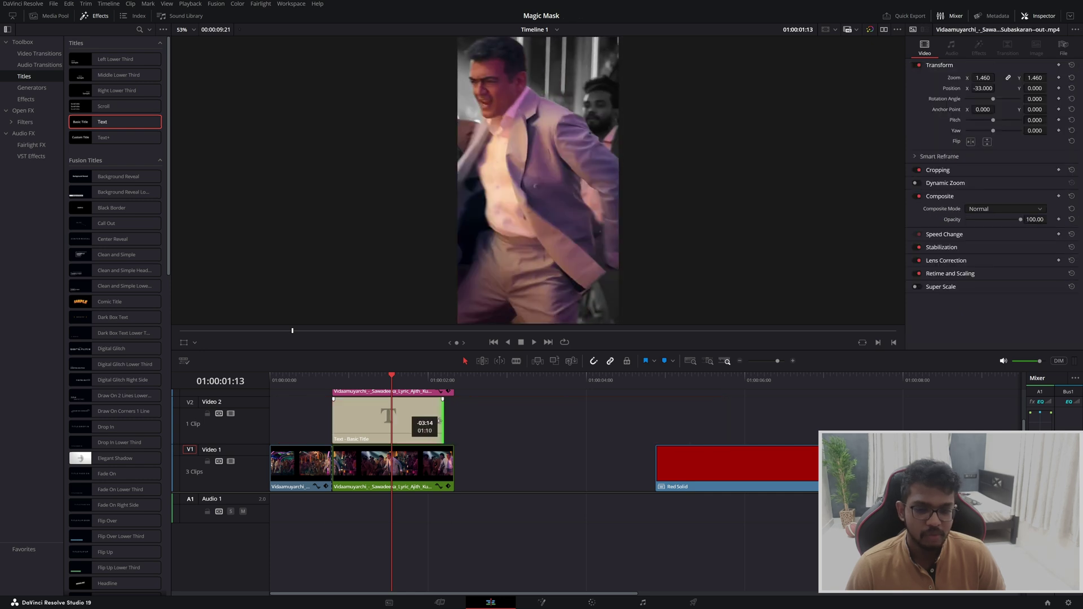
Change the title text to 'MASK EFFECT' and reduce its size from 96 to 91.
{"action": "triple_click", "coordinate": [945, 114]}
{"action": "type", "text": "mask"}
{"action": "triple_click", "coordinate": [945, 113]}
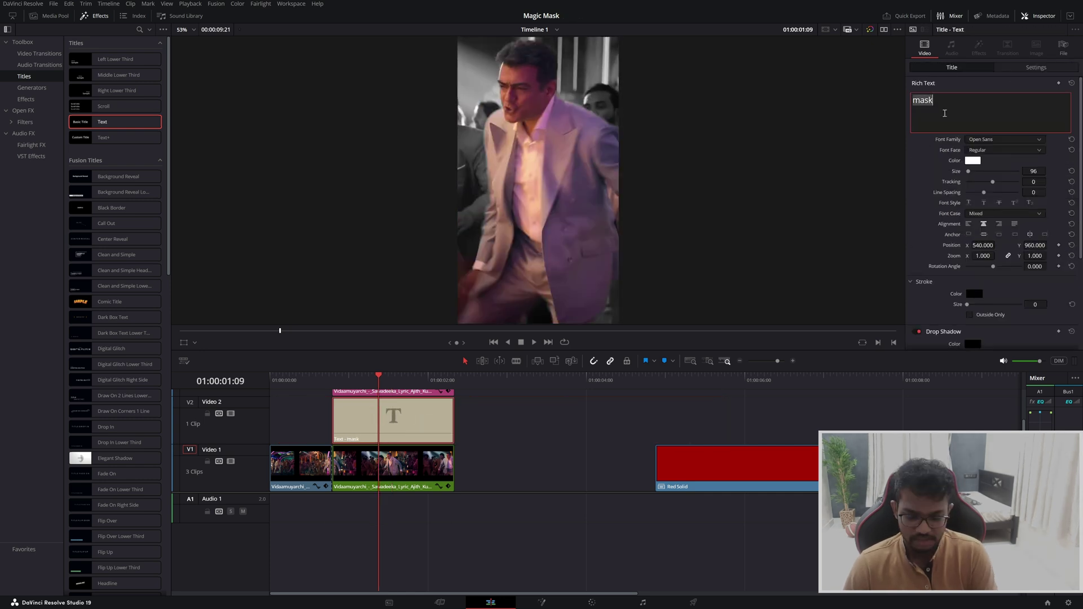
{"action": "type", "text": "MASK E"}
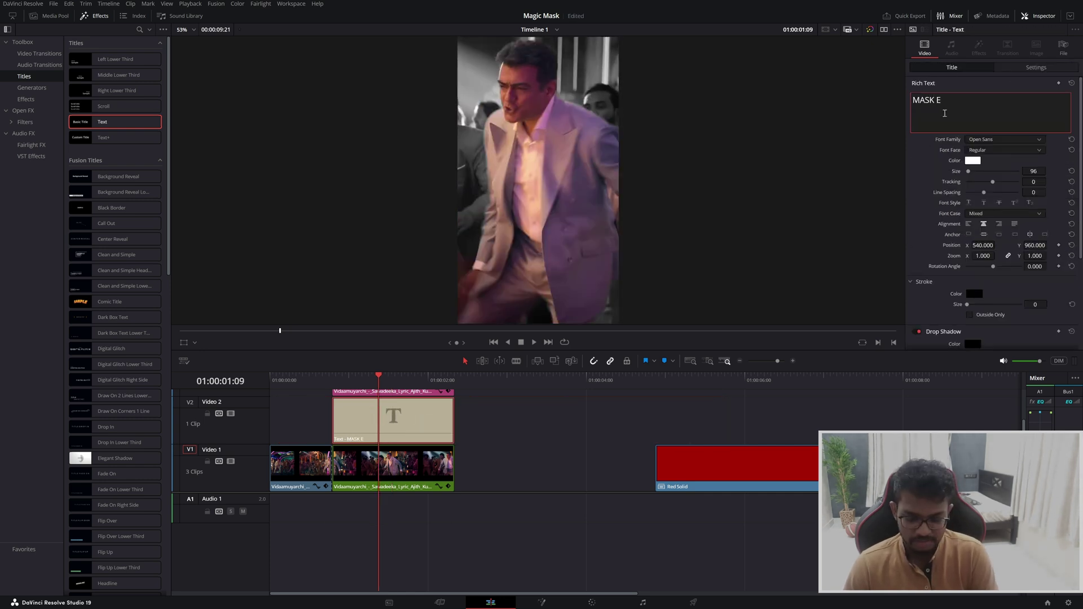
{"action": "type", "text": "FFECT"}
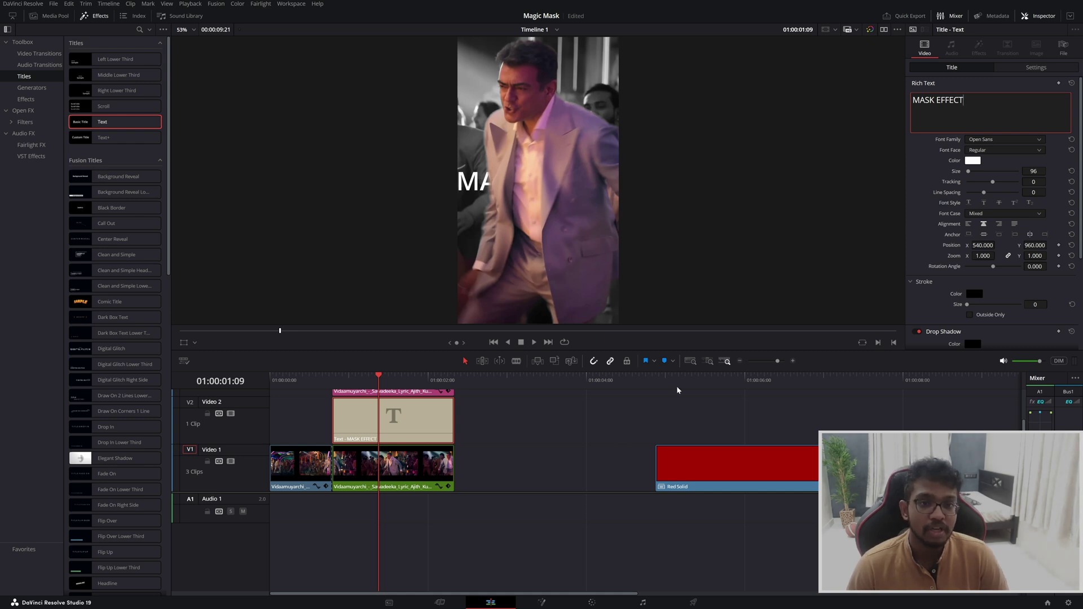
{"action": "scroll", "coordinate": [489, 180], "scroll_direction": "down", "scroll_amount": 1}
{"action": "scroll", "coordinate": [544, 188], "scroll_direction": "down", "scroll_amount": 1}
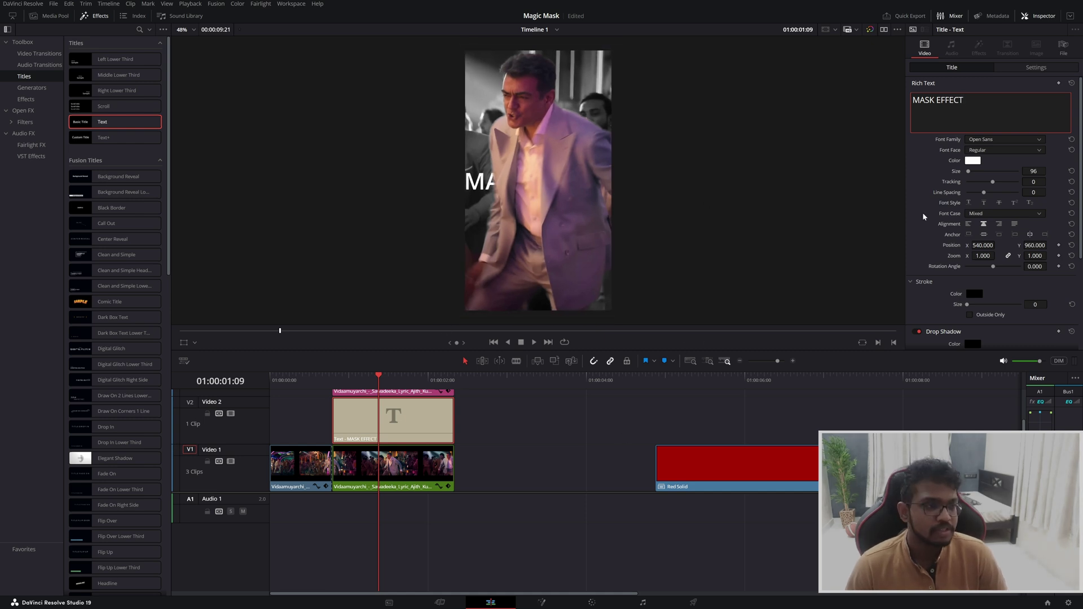
{"action": "left_click_drag", "start_coordinate": [1045, 171], "coordinate": [1033, 171]}
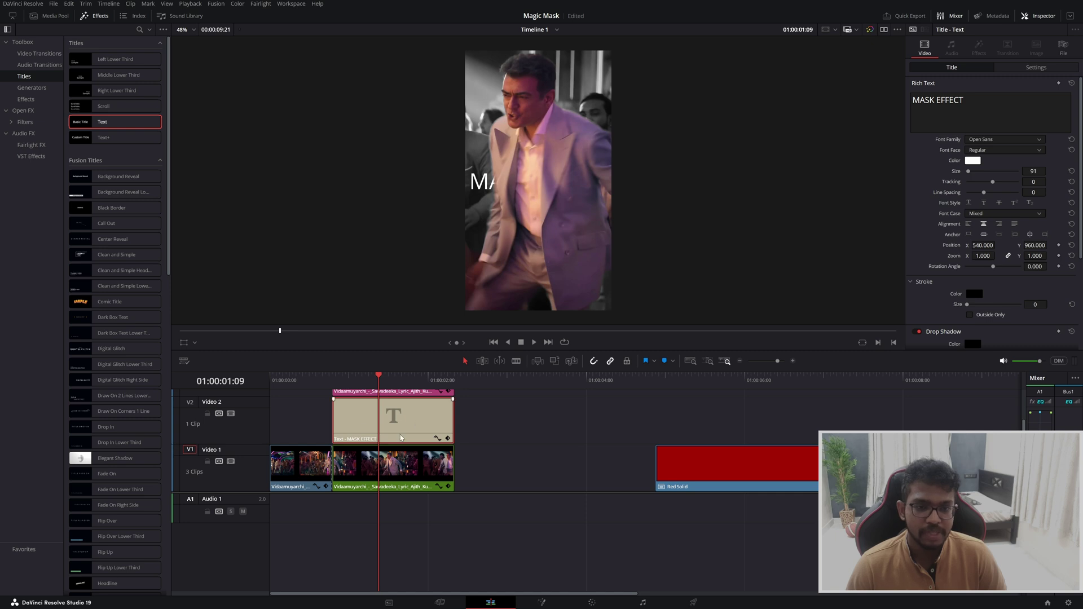
Play back the edit to preview the title, then select the dancer clip on Video 3.
{"action": "left_click_drag", "start_coordinate": [339, 383], "coordinate": [375, 378]}
{"action": "key", "text": "space"}
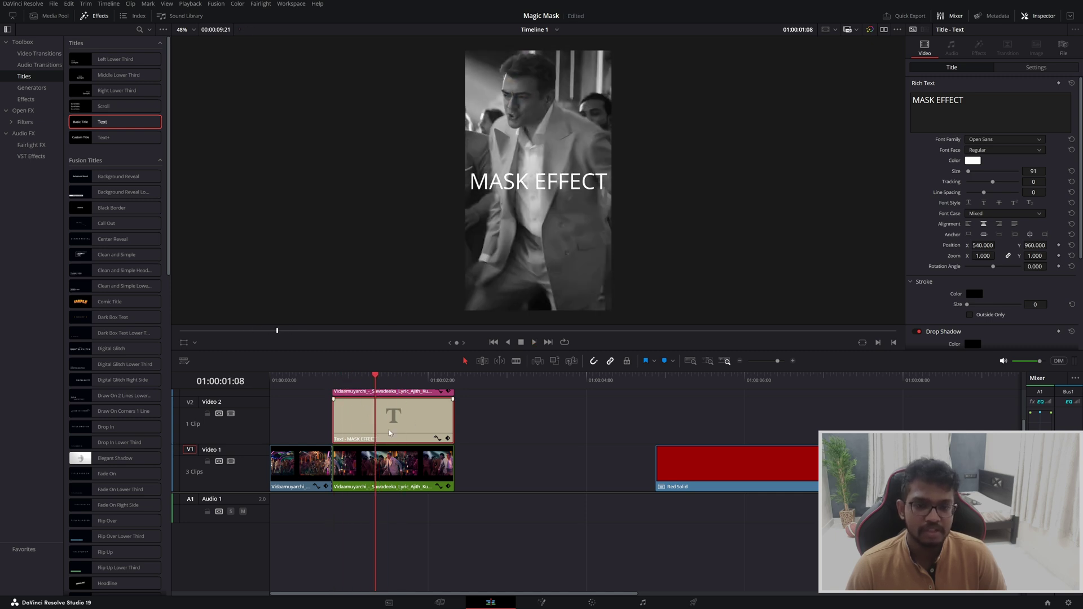
{"action": "scroll", "coordinate": [390, 426], "scroll_direction": "up", "scroll_amount": 2}
{"action": "left_click", "coordinate": [389, 426]}
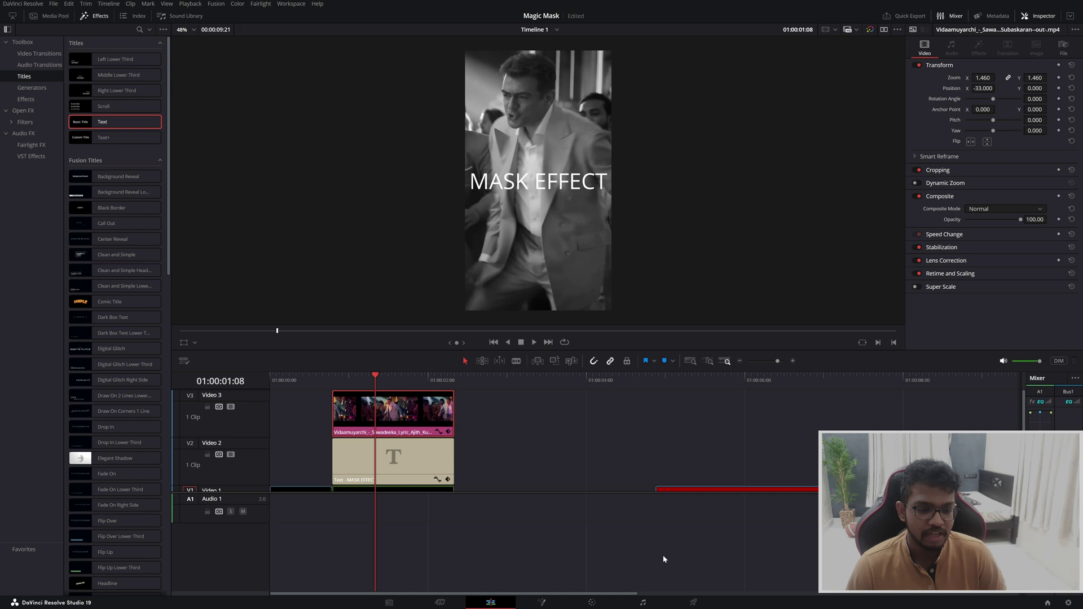
Track the top dancer clip's Magic Mask forward and reverse, then play the composite on the Edit page.
{"action": "left_click", "coordinate": [592, 603]}
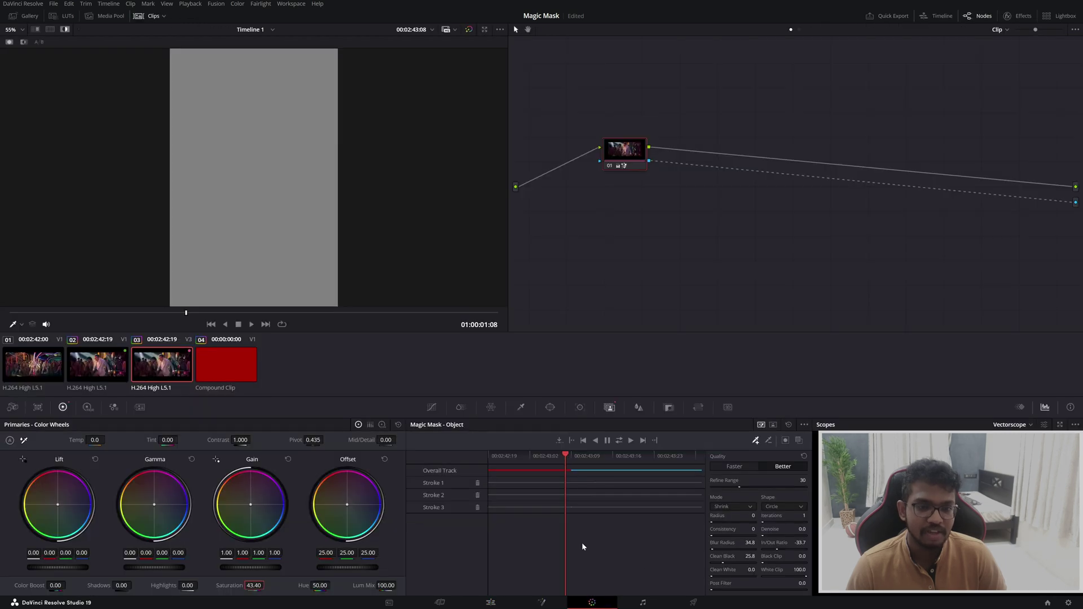
{"action": "left_click", "coordinate": [595, 456]}
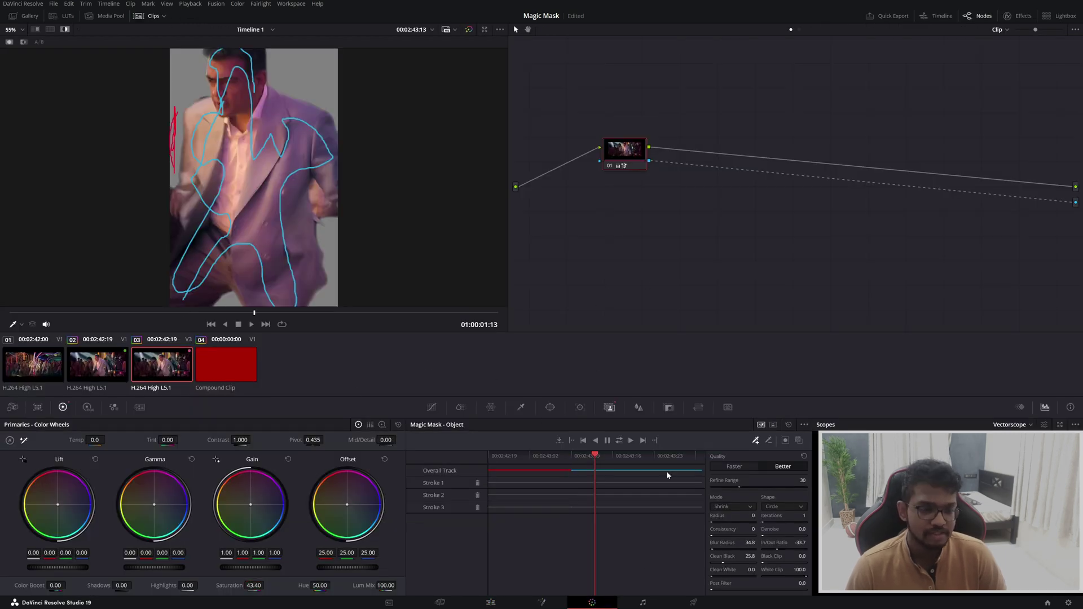
{"action": "left_click", "coordinate": [620, 441]}
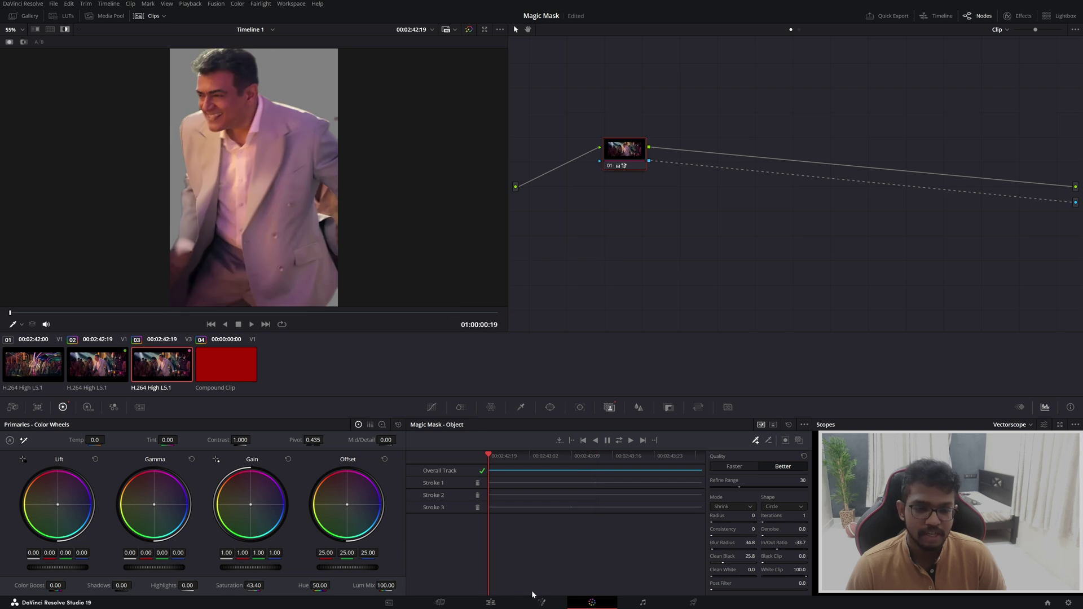
{"action": "left_click", "coordinate": [492, 602]}
{"action": "key", "text": "space"}
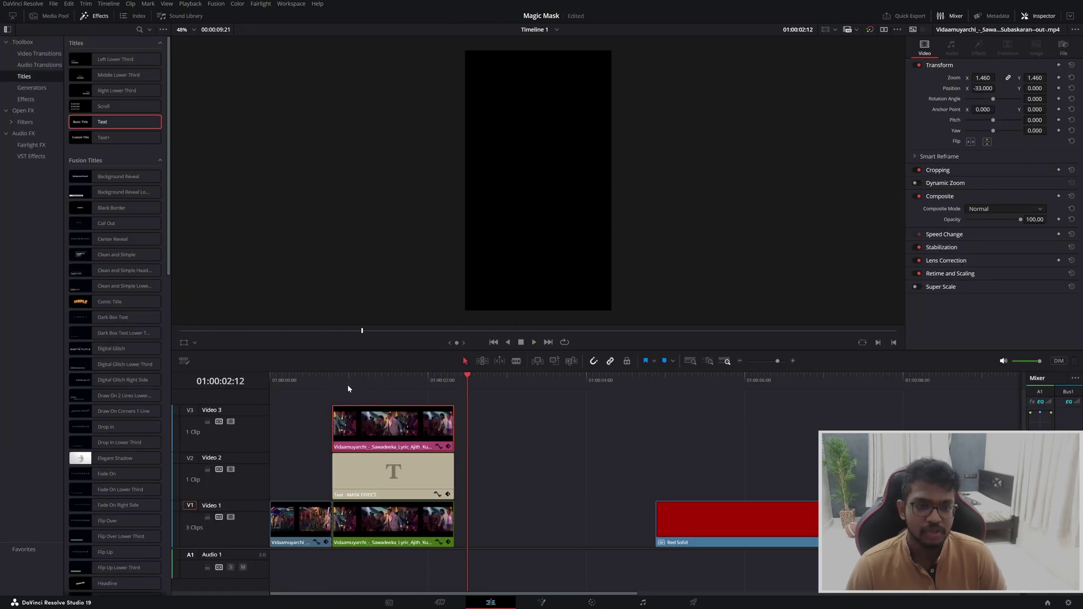
{"action": "left_click", "coordinate": [347, 381]}
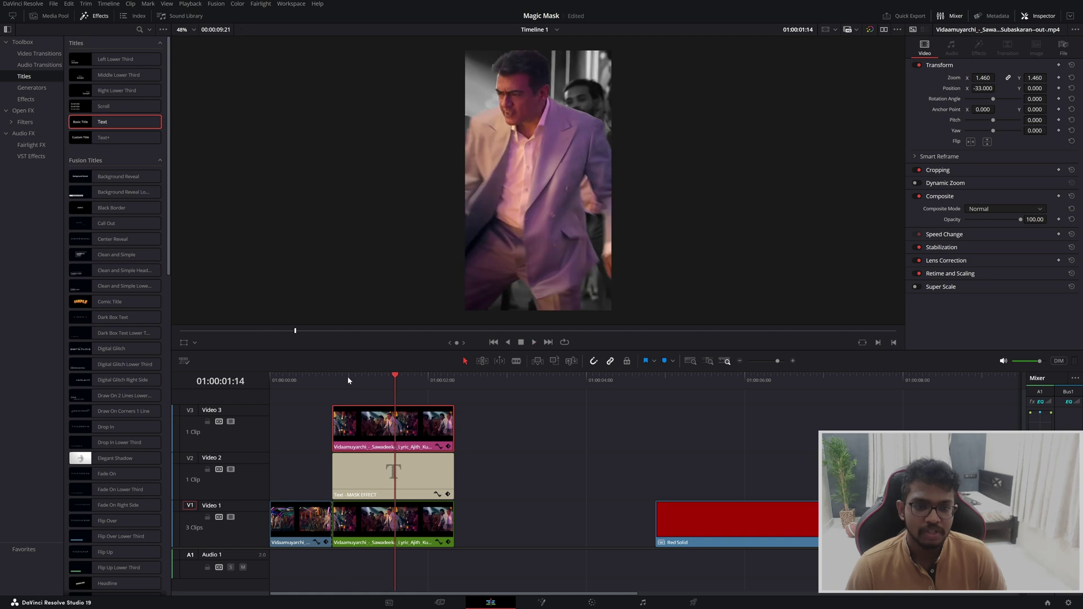
{"action": "key", "text": "space"}
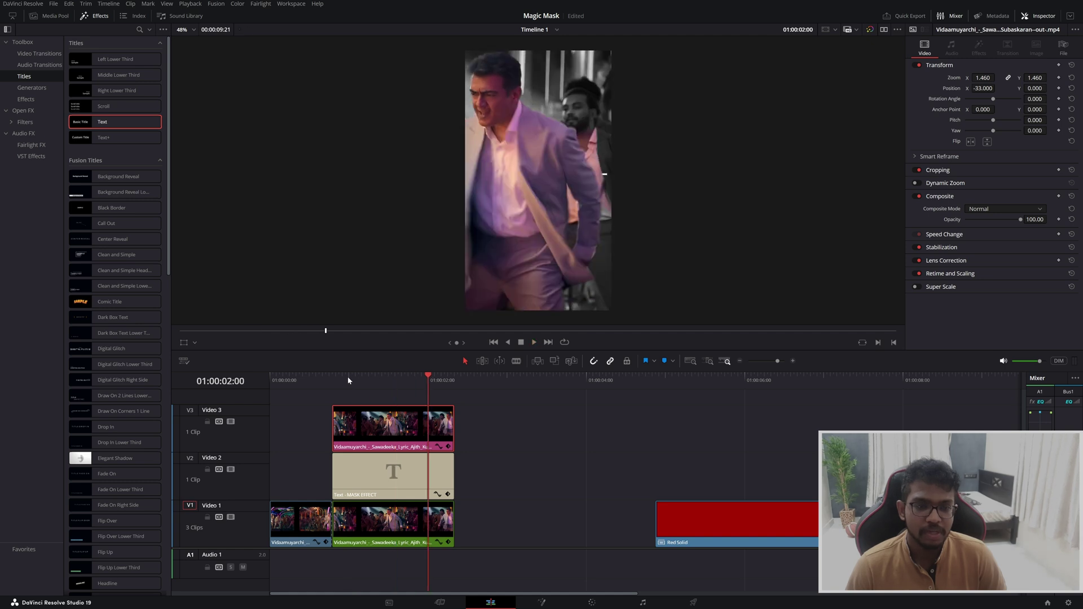
{"action": "left_click", "coordinate": [403, 528]}
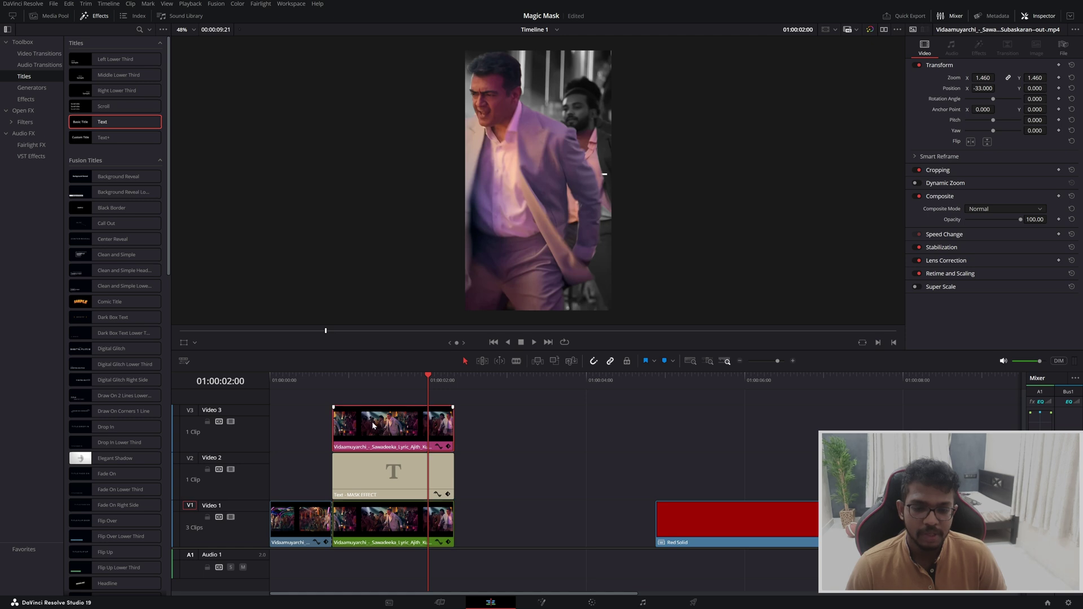
{"action": "left_click", "coordinate": [398, 378]}
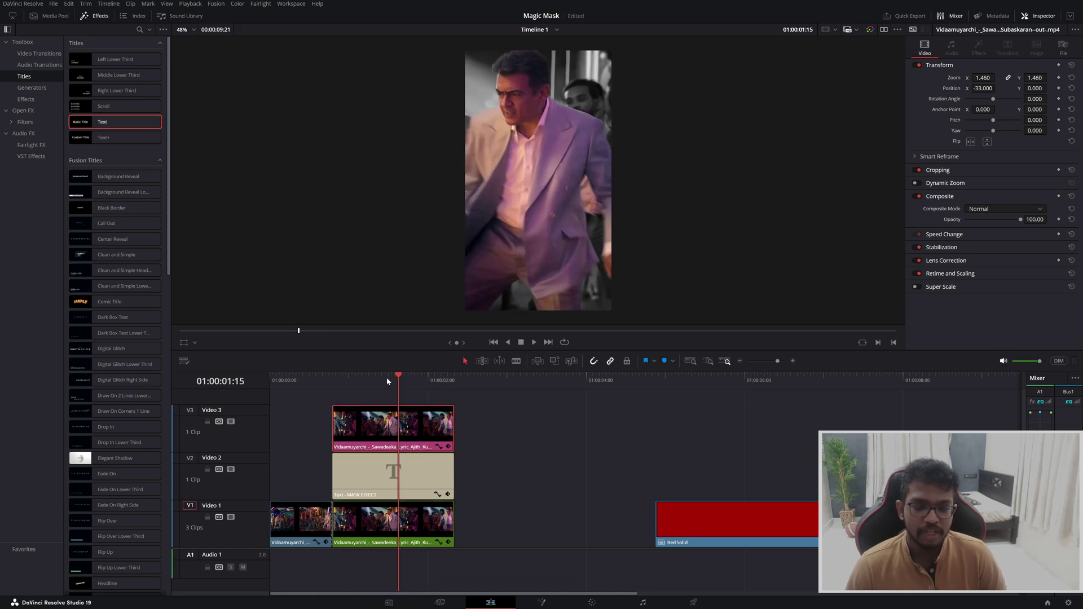
{"action": "left_click", "coordinate": [366, 383]}
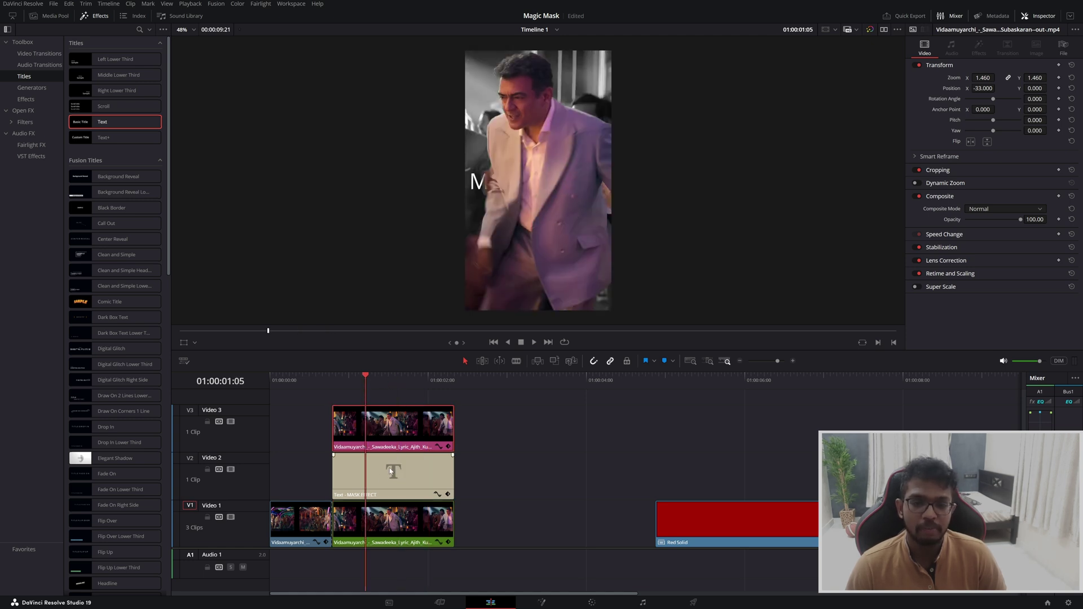